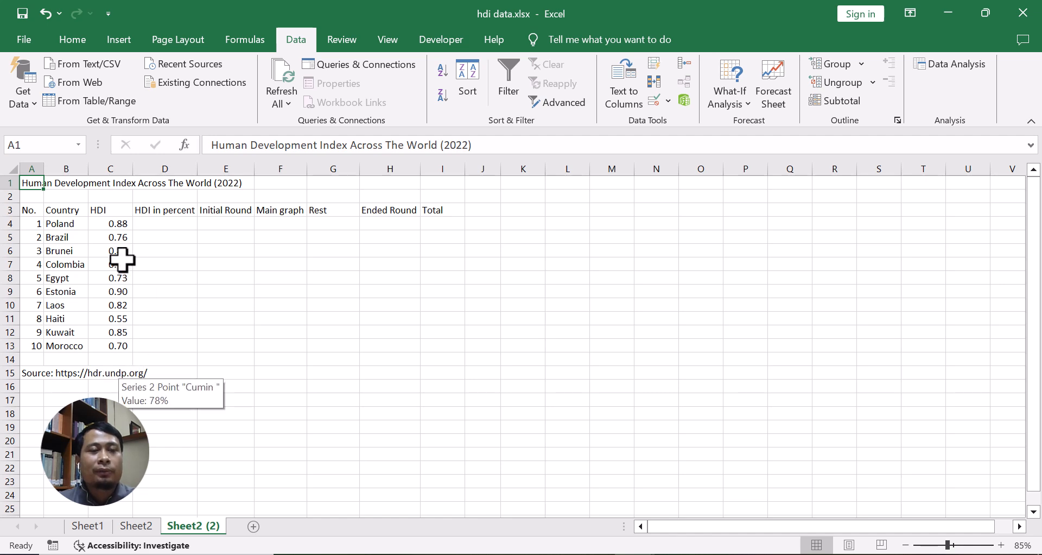
# Fill the HDI in percent column D4:D13 with a formula referencing the HDI values (=C4) and format it as percentage.
pyautogui.click(162, 228)
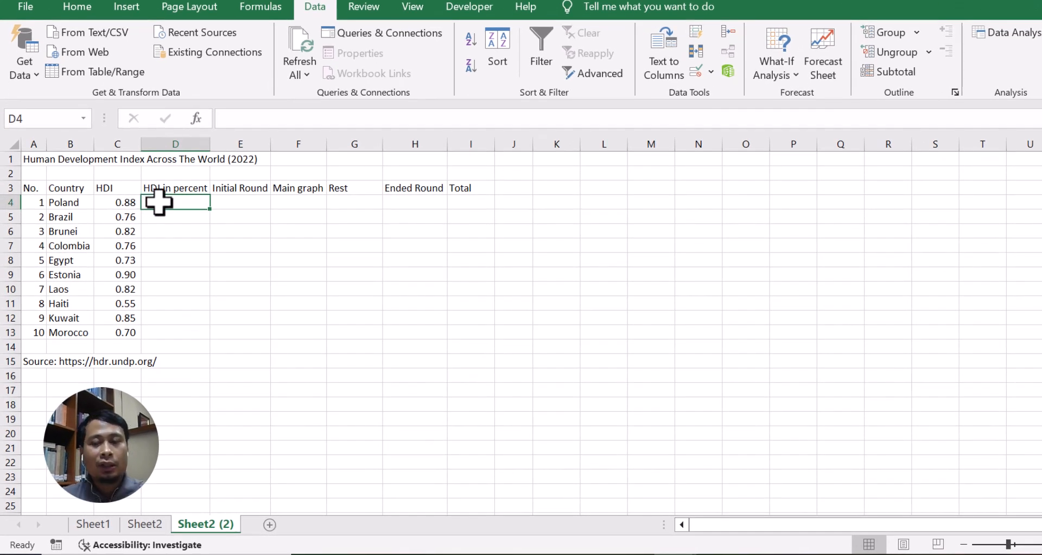
pyautogui.write('=')
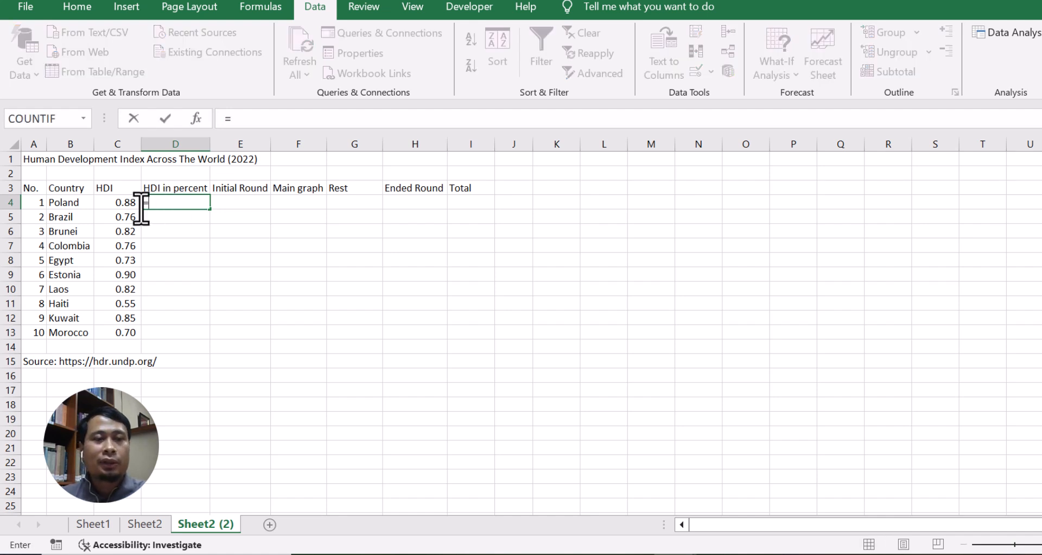
pyautogui.click(121, 204)
pyautogui.press('Return')
pyautogui.click(175, 205)
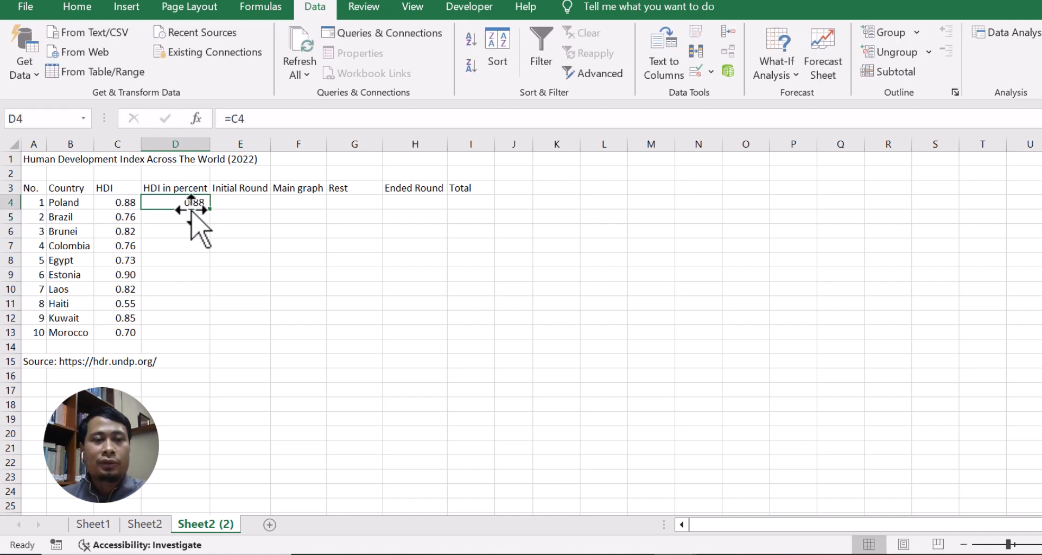
pyautogui.moveTo(210, 209); pyautogui.dragTo(205, 341)
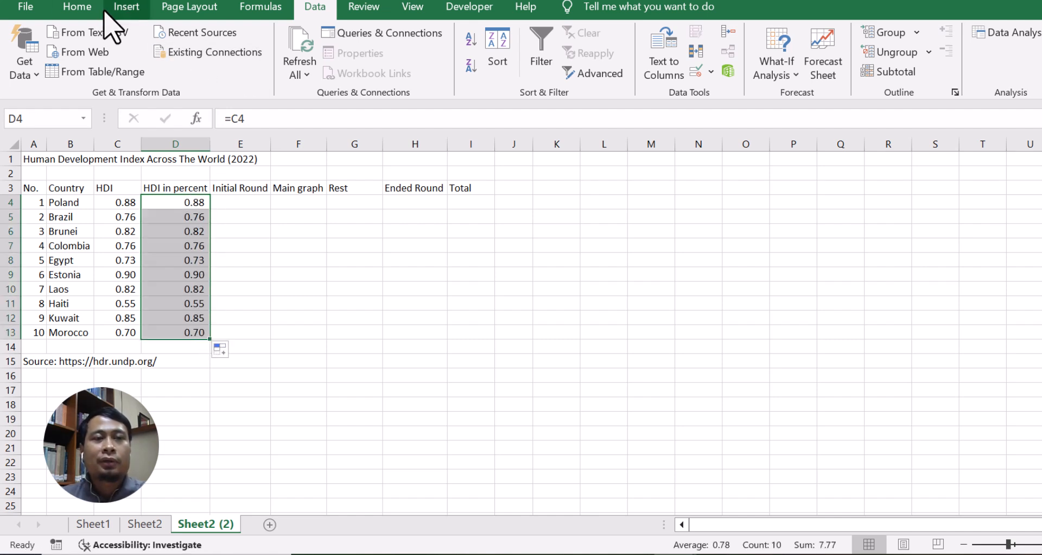
pyautogui.click(78, 7)
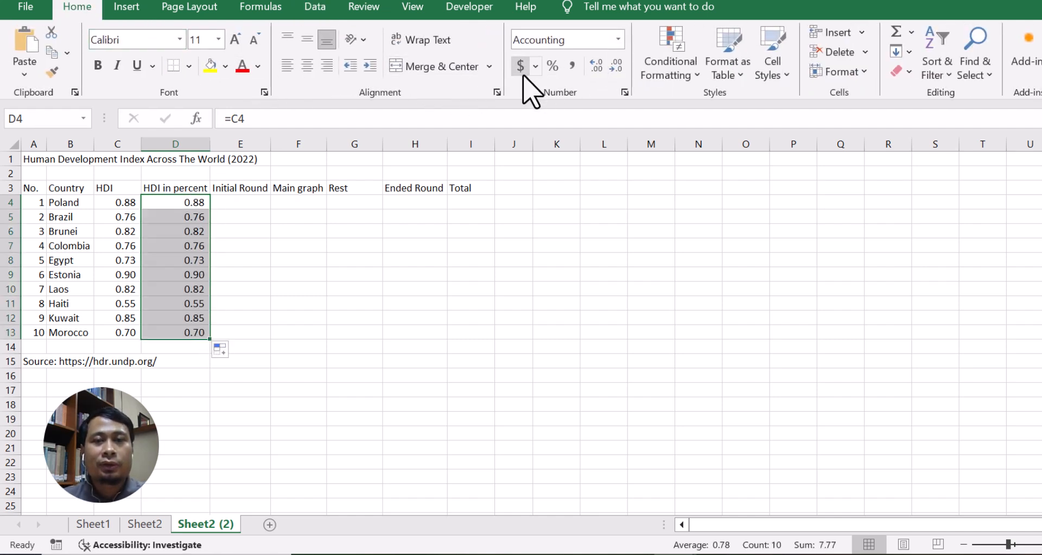
pyautogui.click(552, 66)
# Enter 4 in the Initial Round cell E4 and fill it down through E13.
pyautogui.click(248, 204)
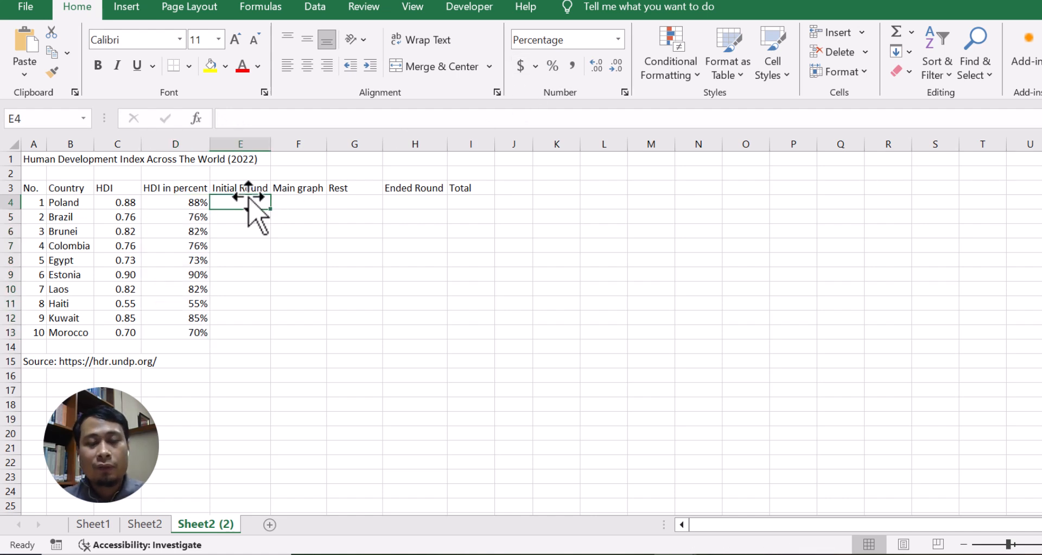
pyautogui.write('4')
pyautogui.press('Return')
pyautogui.press('Return')
pyautogui.click(242, 198)
pyautogui.moveTo(271, 210); pyautogui.dragTo(272, 339)
# Enter =D4-E4 in the Main graph cell F4 and fill it down through F13.
pyautogui.click(293, 205)
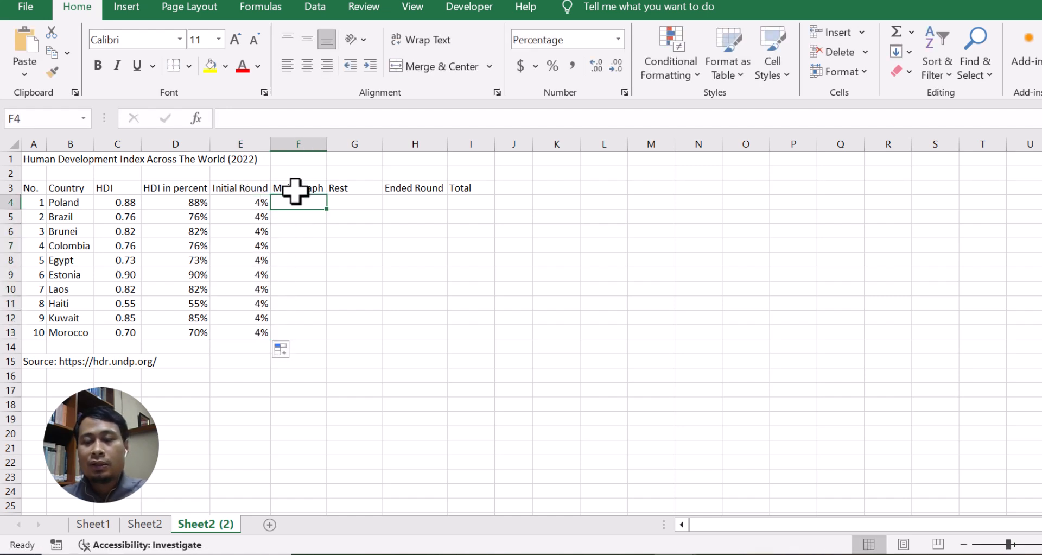
pyautogui.write('=')
pyautogui.click(194, 202)
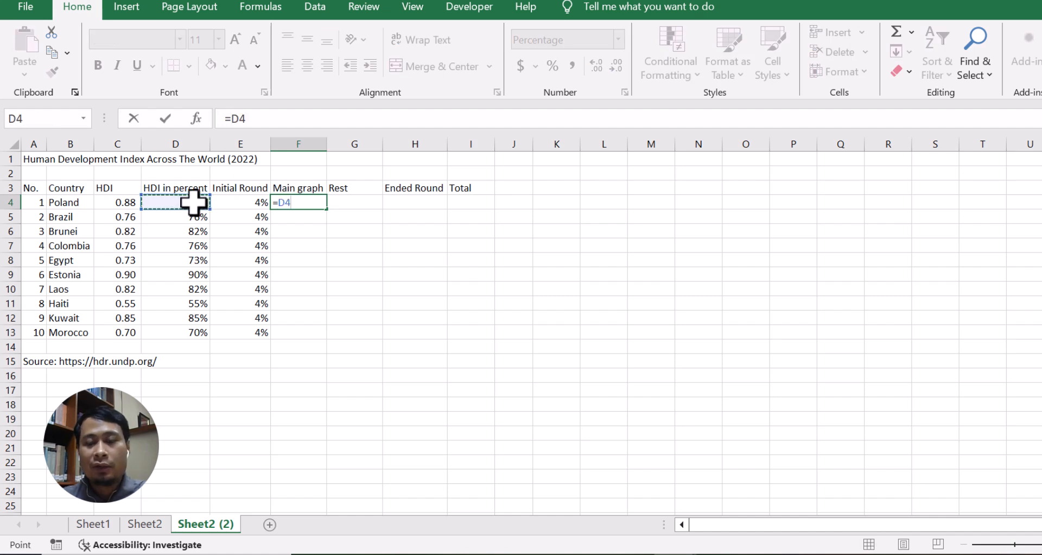
pyautogui.write('-')
pyautogui.click(234, 202)
pyautogui.press('Return')
pyautogui.click(305, 204)
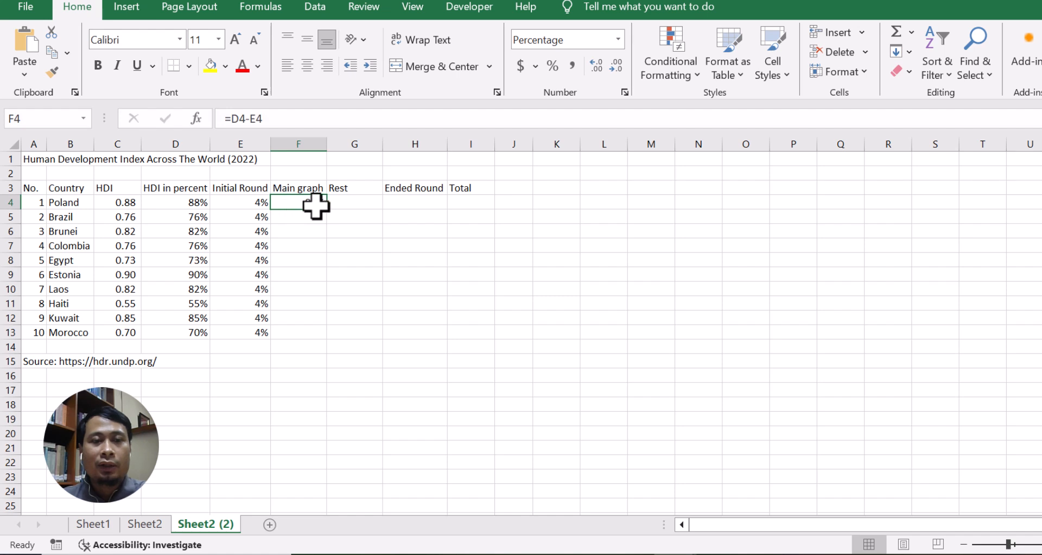
pyautogui.moveTo(326, 208); pyautogui.dragTo(320, 340)
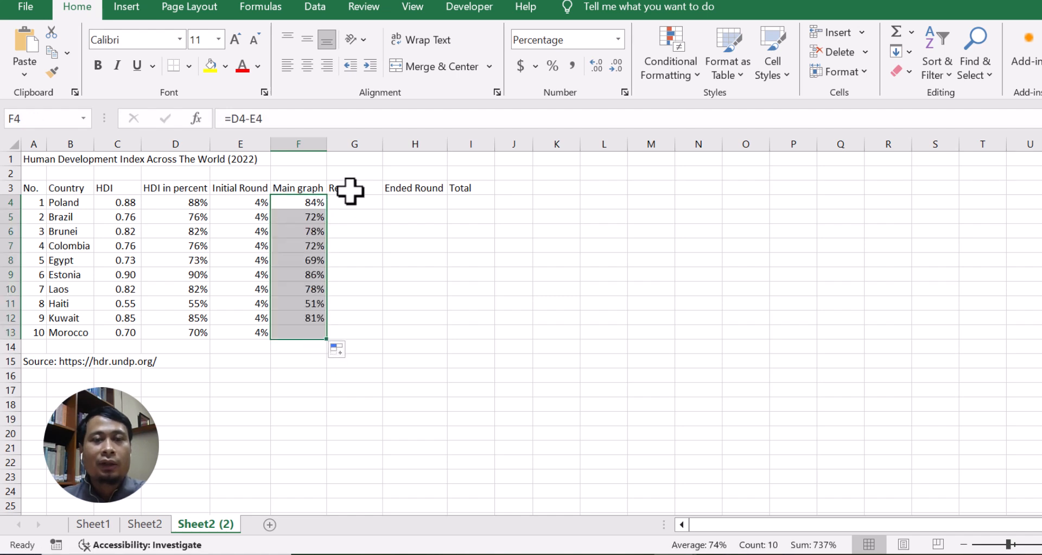
# Enter 4 in the Ended Round cell H4 and fill it down through H13.
pyautogui.click(354, 201)
pyautogui.click(414, 201)
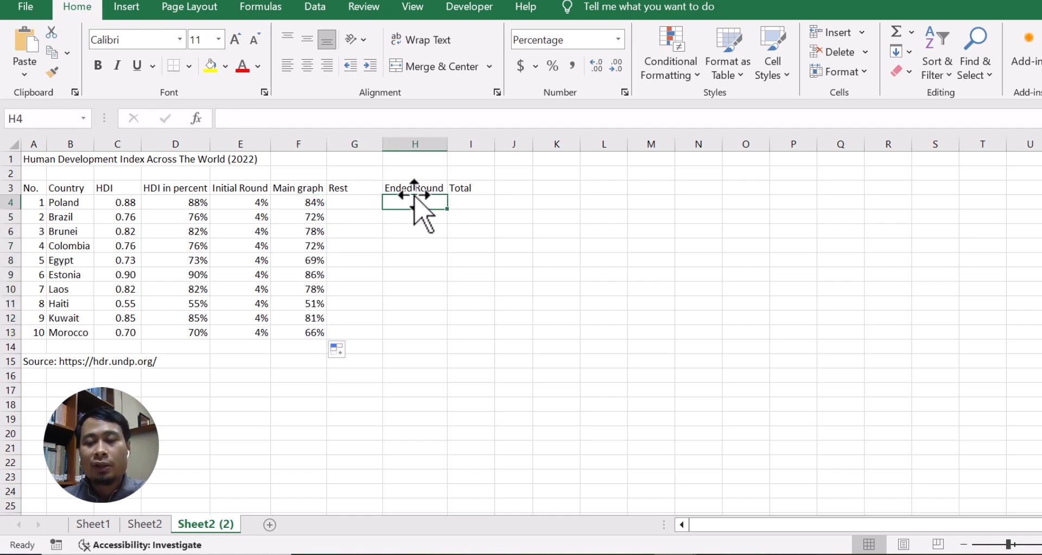
pyautogui.write('4')
pyautogui.press('Return')
pyautogui.click(429, 204)
pyautogui.moveTo(447, 212); pyautogui.dragTo(437, 337)
# Enter the formula =1-E4-F4-H4 in the Rest cell G4.
pyautogui.click(352, 197)
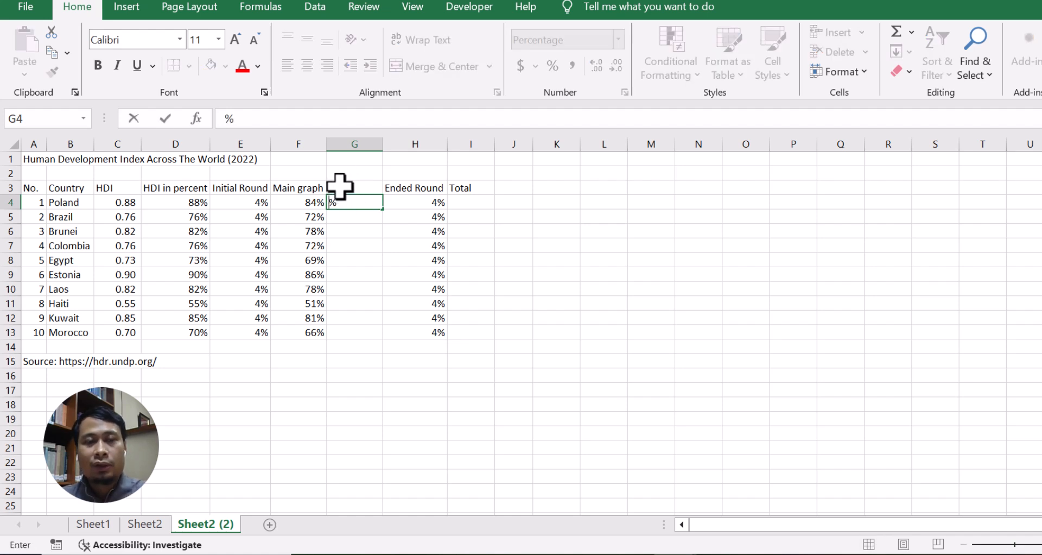
pyautogui.write('=')
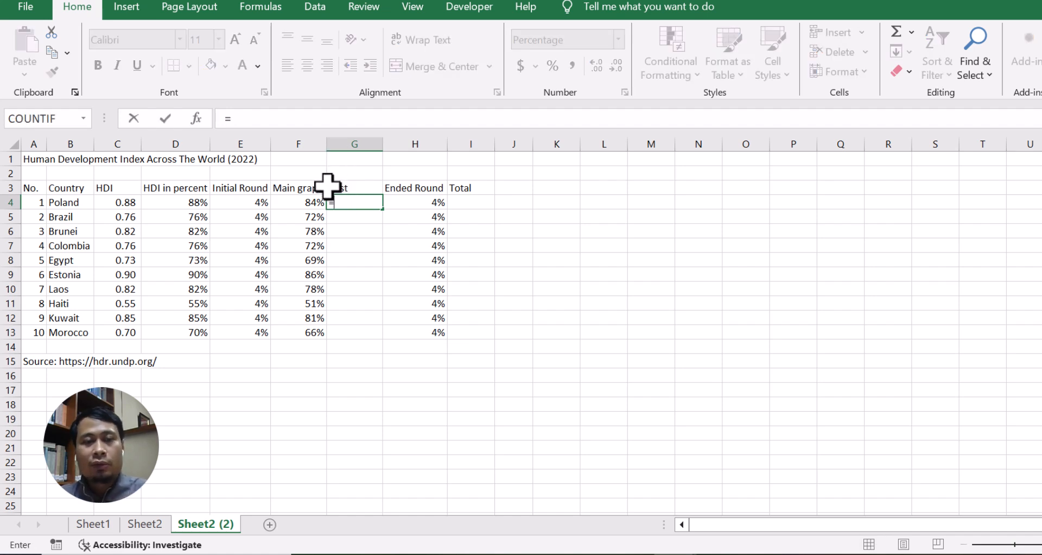
pyautogui.write('1-')
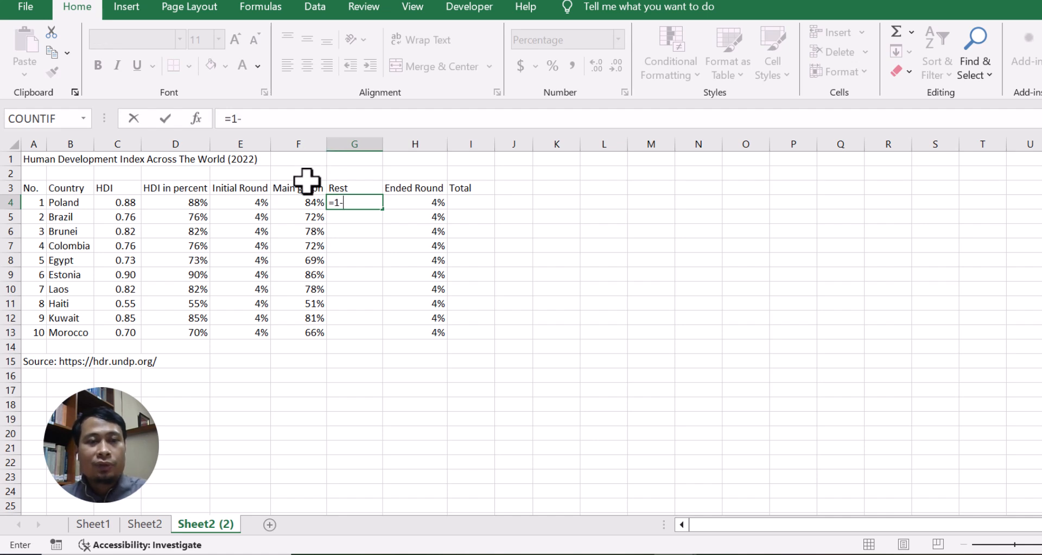
pyautogui.click(250, 202)
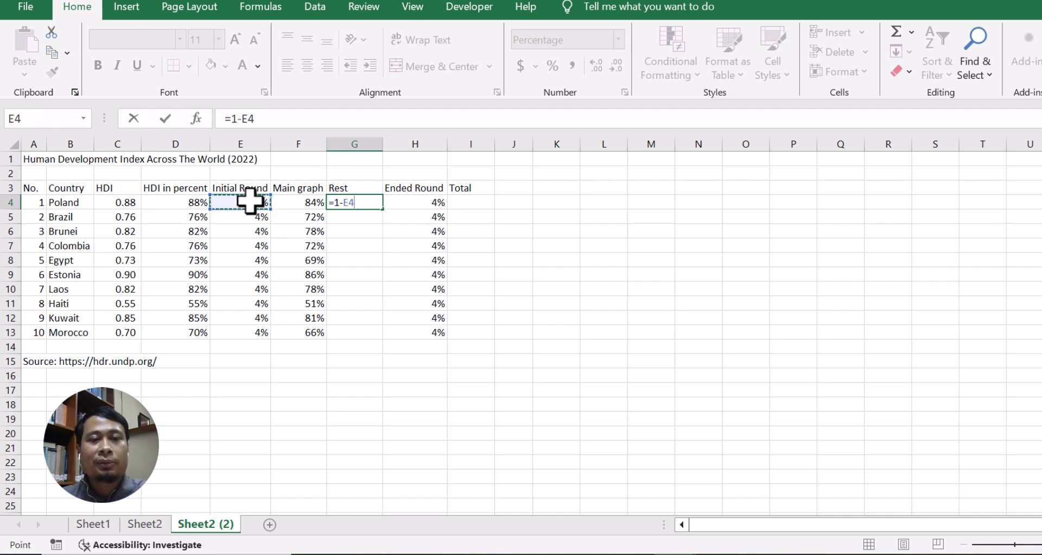
pyautogui.write('-')
pyautogui.click(298, 202)
pyautogui.write('-')
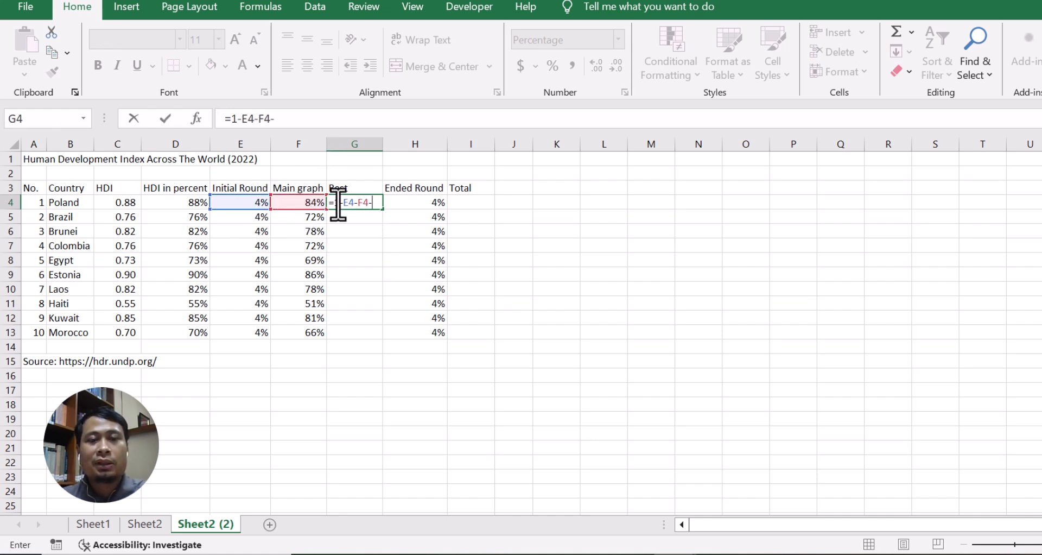
pyautogui.press('Return')
pyautogui.click(375, 202)
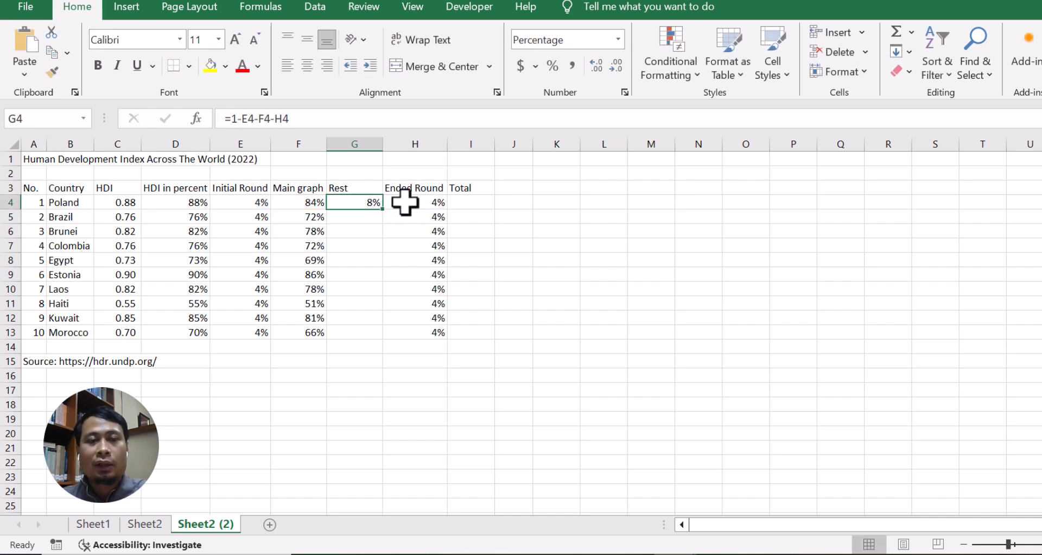
# Enter =SUM(E4:H4) in the Total cell I4.
pyautogui.click(467, 202)
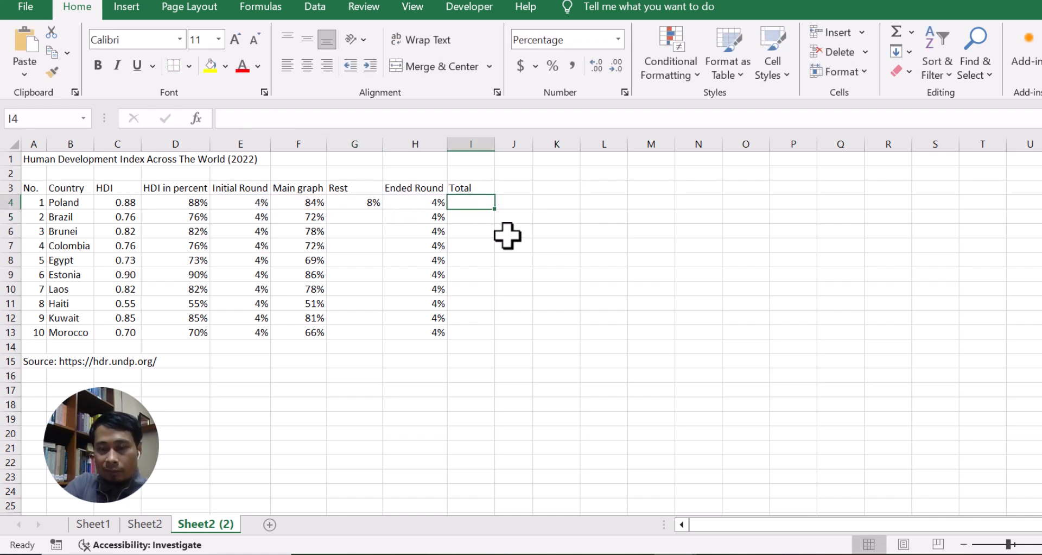
pyautogui.write('=sum(')
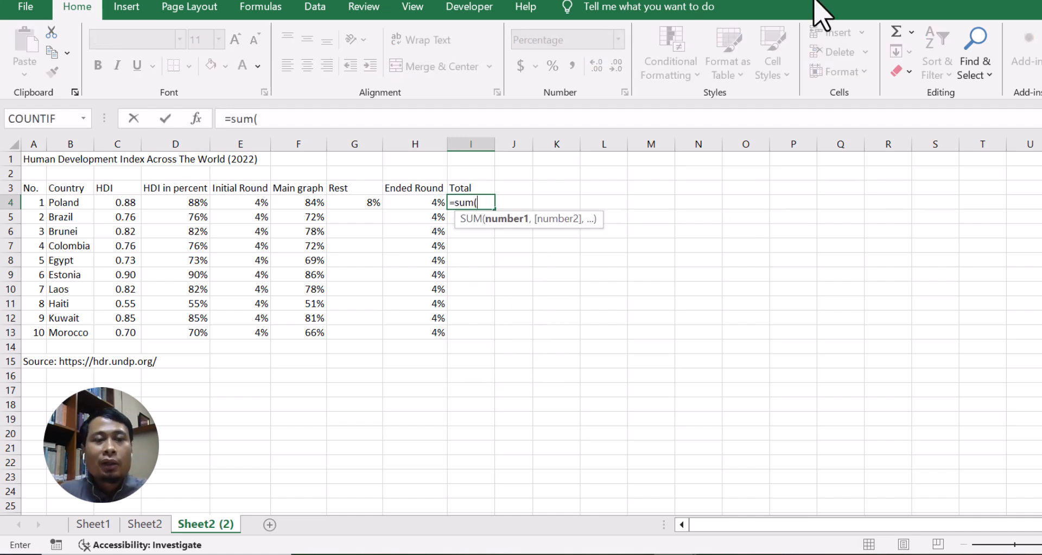
pyautogui.moveTo(227, 202); pyautogui.dragTo(377, 339)
pyautogui.press('Return')
# Fill the Rest and Total formulas down through row 13.
pyautogui.click(467, 202)
pyautogui.click(366, 203)
pyautogui.click(486, 204)
pyautogui.moveTo(496, 212); pyautogui.dragTo(484, 340)
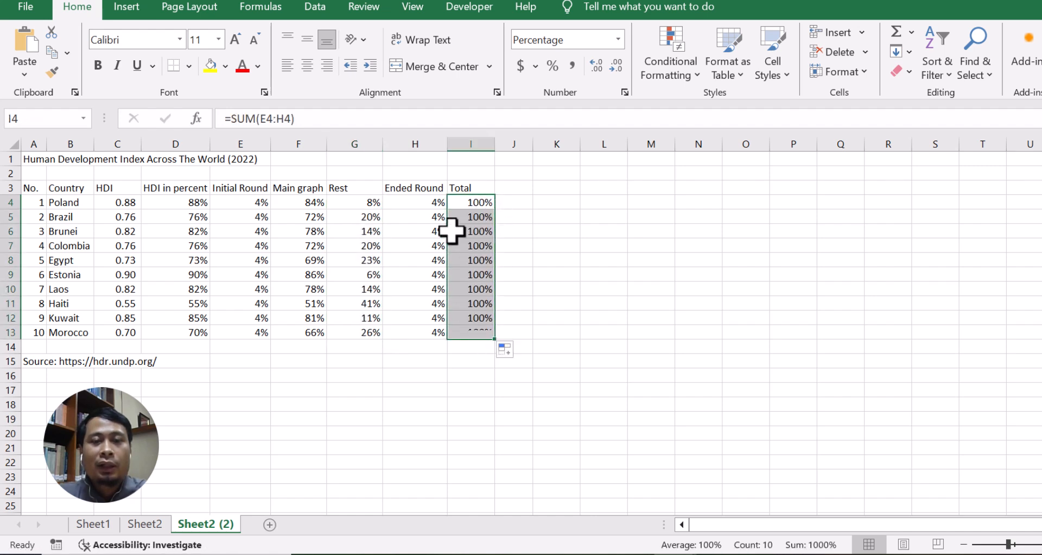
pyautogui.click(459, 207)
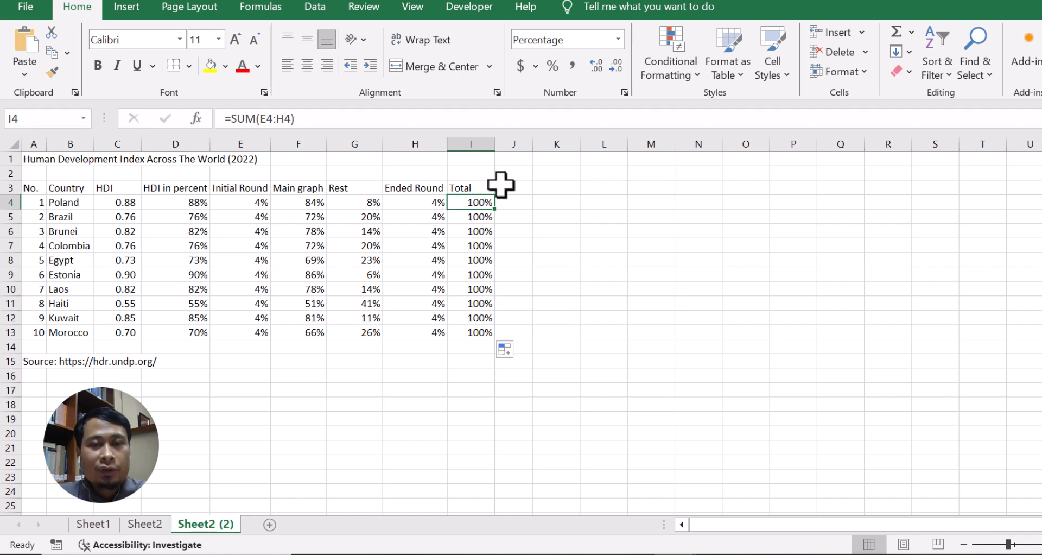
pyautogui.click(563, 184)
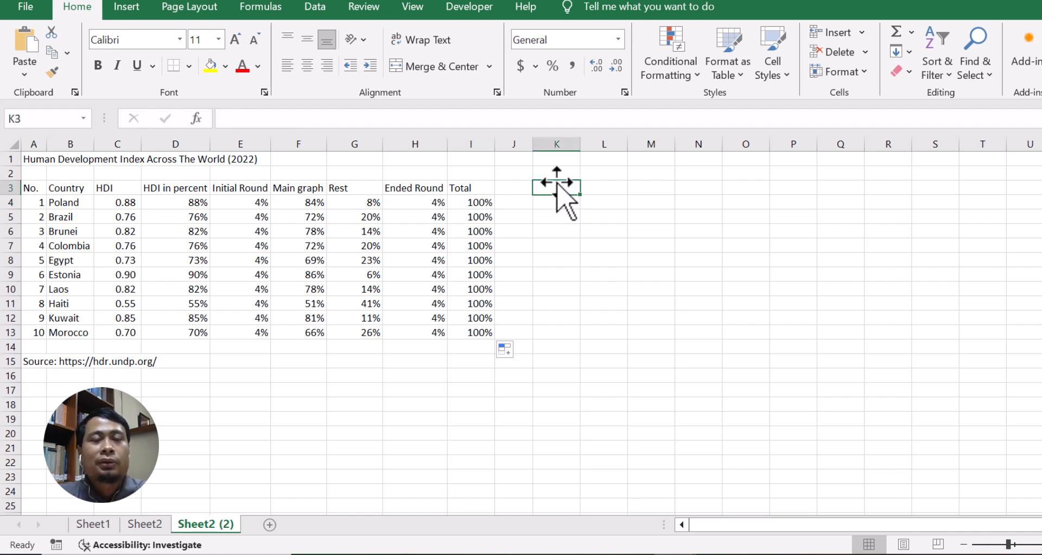
# Insert a 100% stacked bar chart from B3:H13 and move it to the right of the table.
pyautogui.click(64, 202)
pyautogui.moveTo(61, 189); pyautogui.dragTo(401, 329)
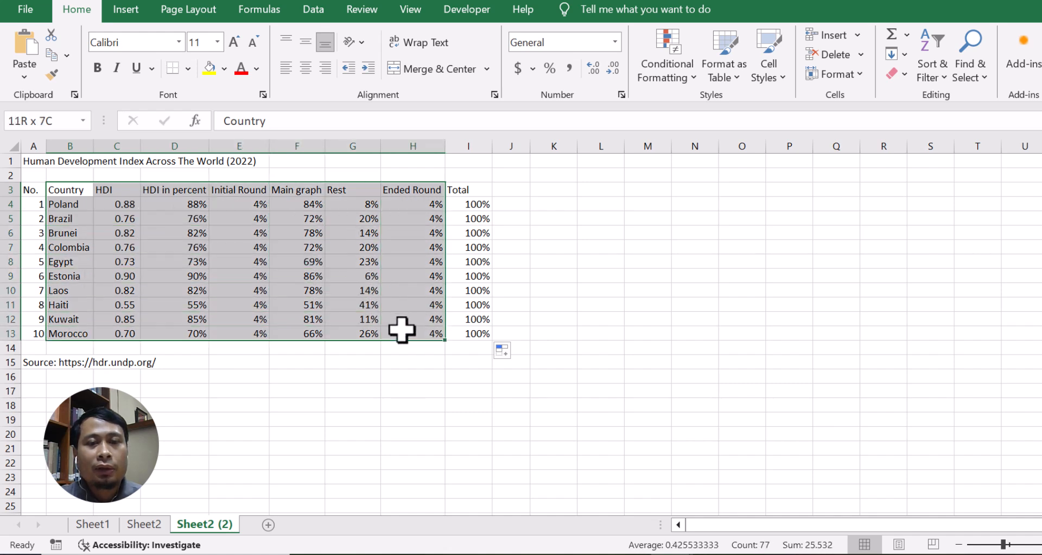
pyautogui.click(125, 11)
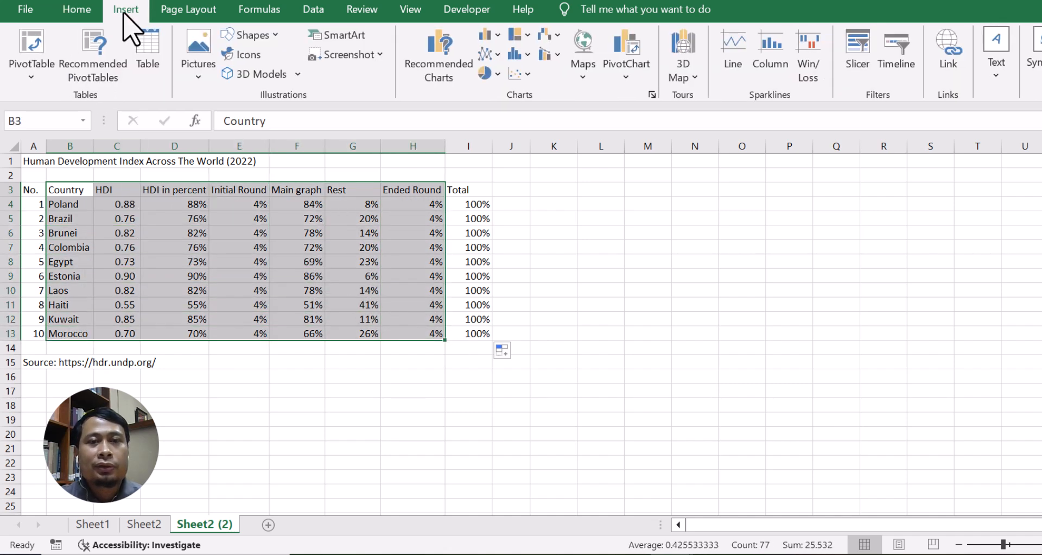
pyautogui.click(492, 36)
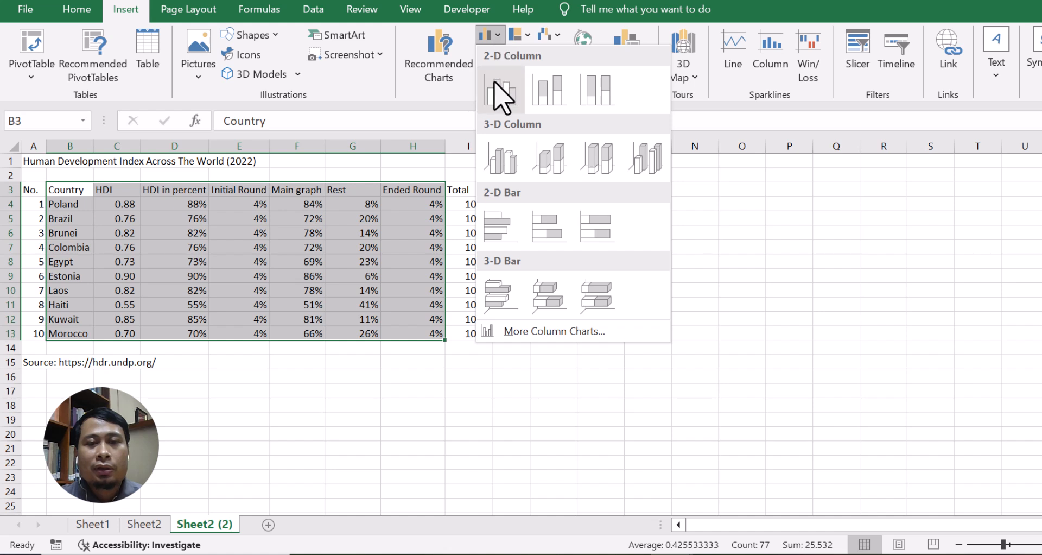
pyautogui.click(600, 228)
pyautogui.moveTo(654, 227); pyautogui.dragTo(709, 170)
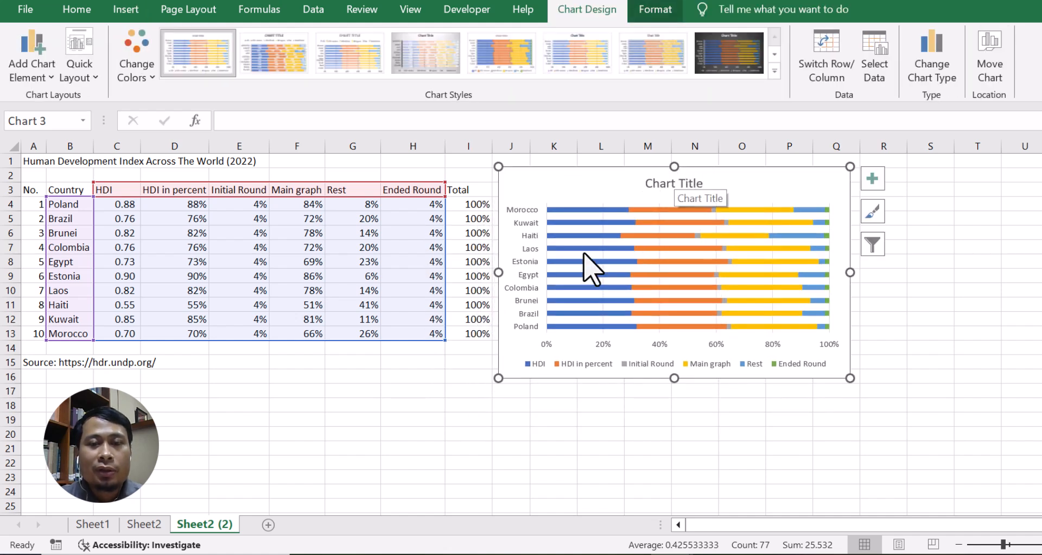
# Delete the chart's legend and its horizontal value axis.
pyautogui.click(586, 364)
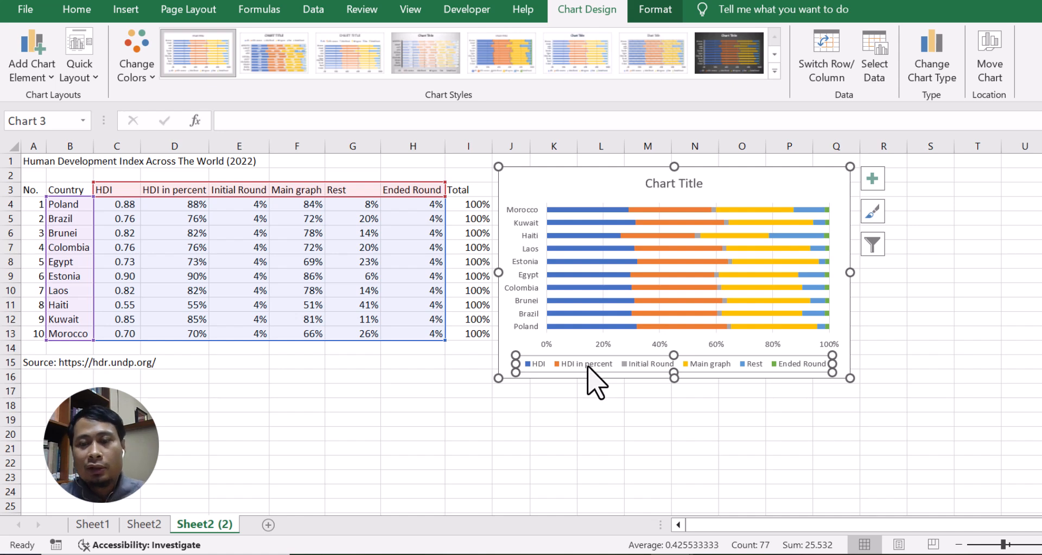
pyautogui.press('Delete')
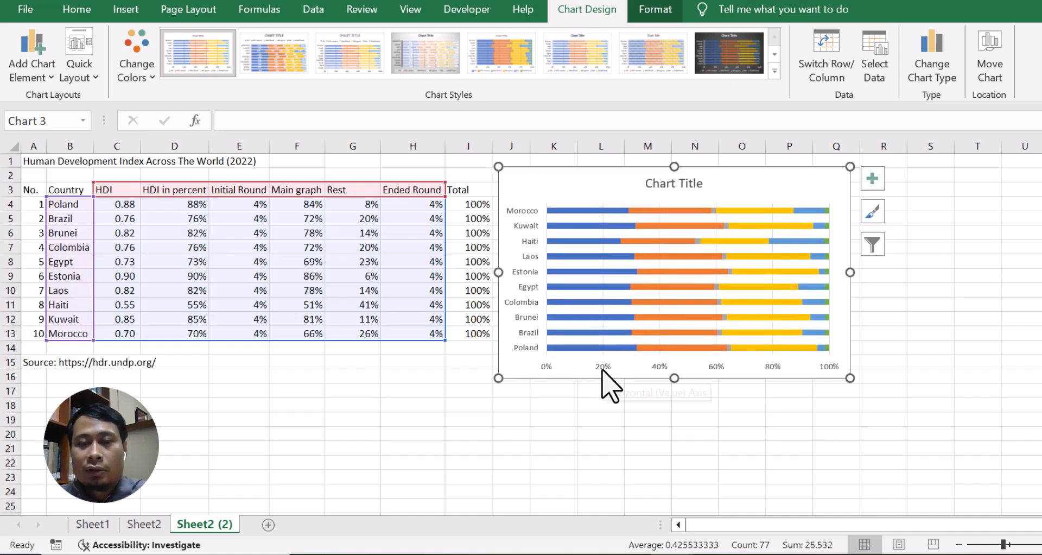
pyautogui.click(602, 370)
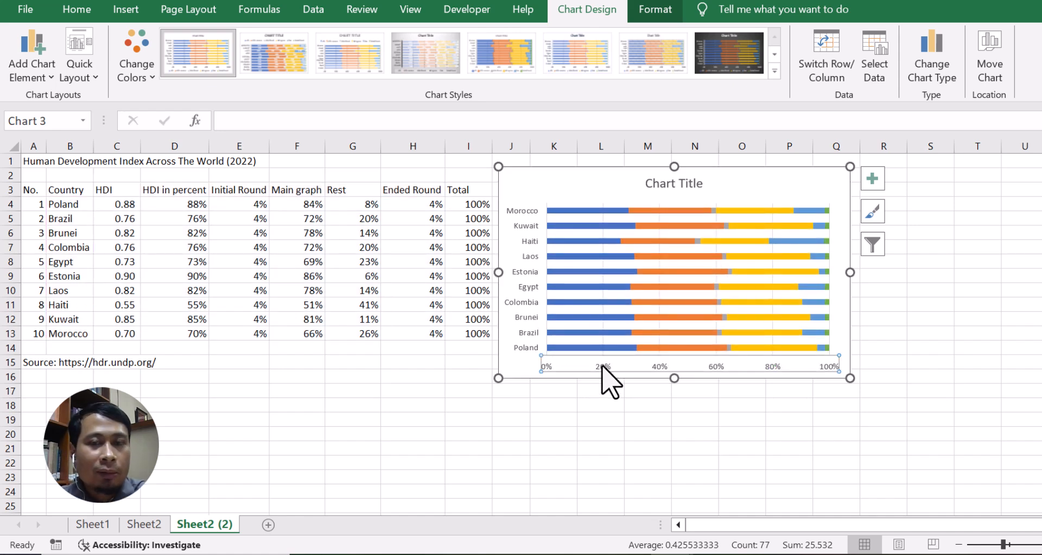
pyautogui.press('Delete')
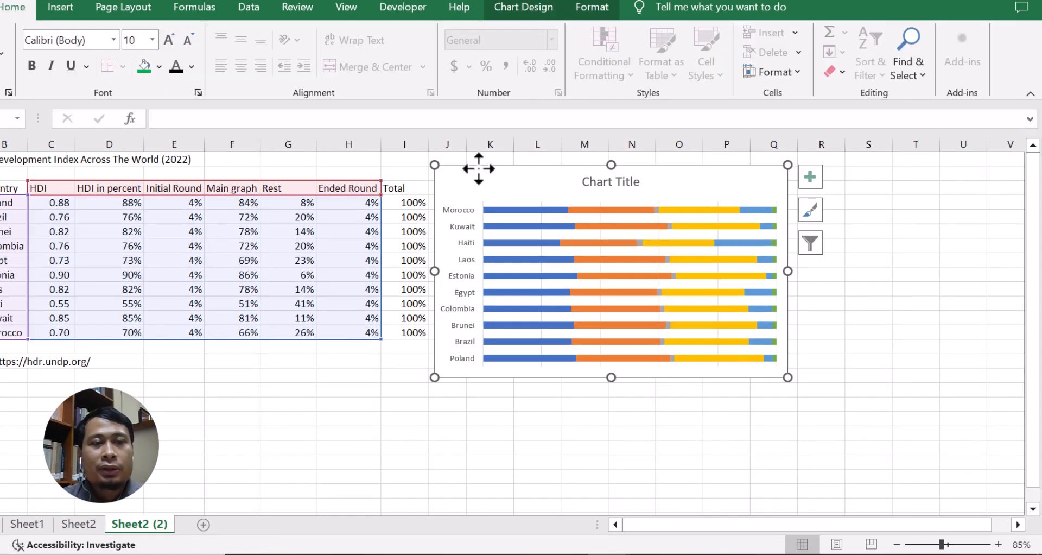
# Remove the HDI and HDI in percent series from the chart.
pyautogui.click(497, 211)
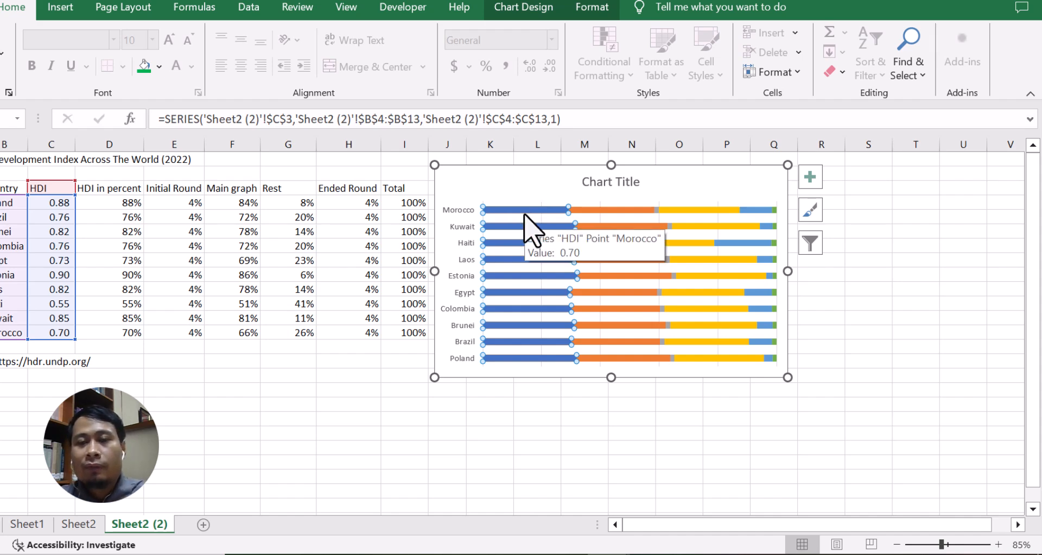
pyautogui.press('Delete')
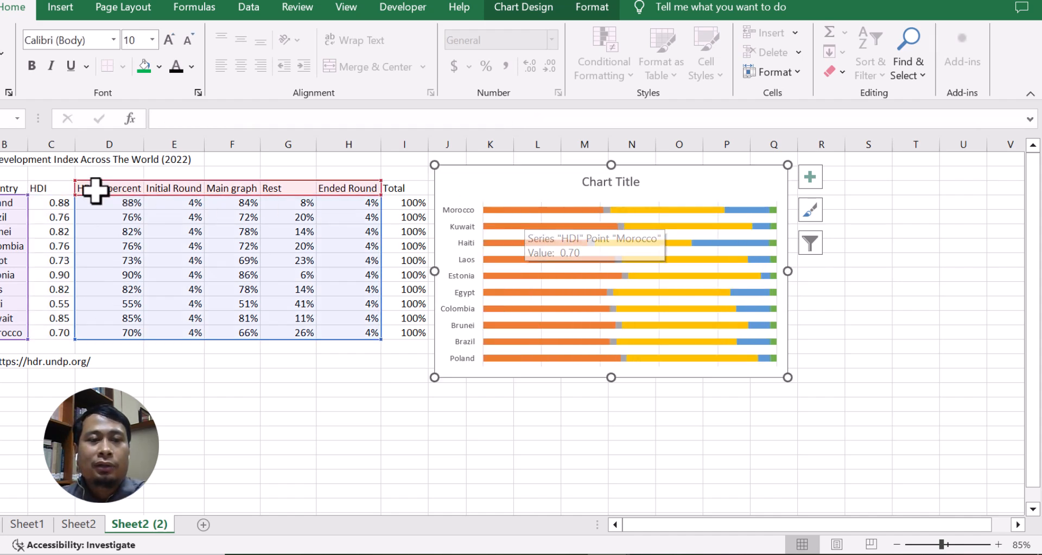
pyautogui.click(511, 210)
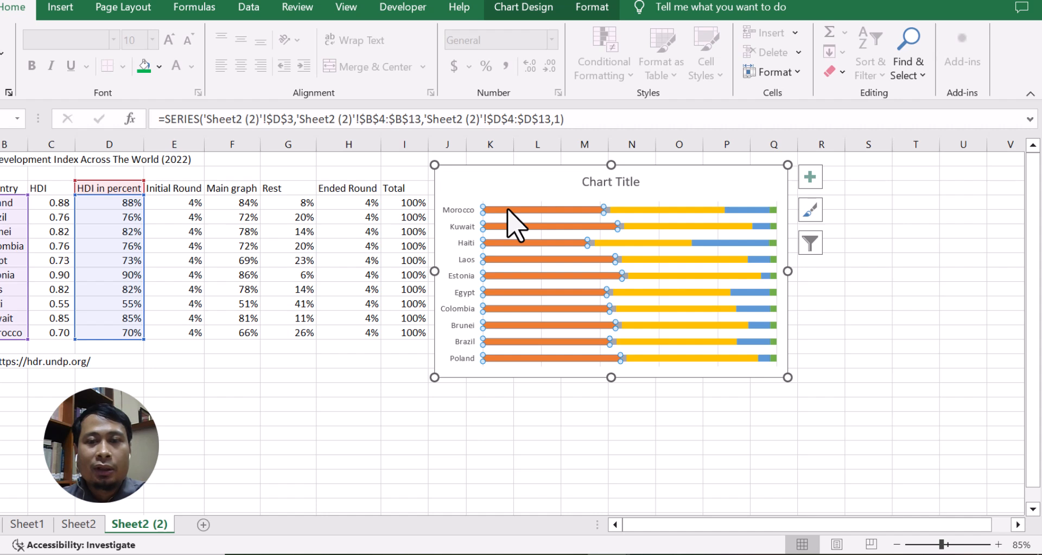
pyautogui.press('Delete')
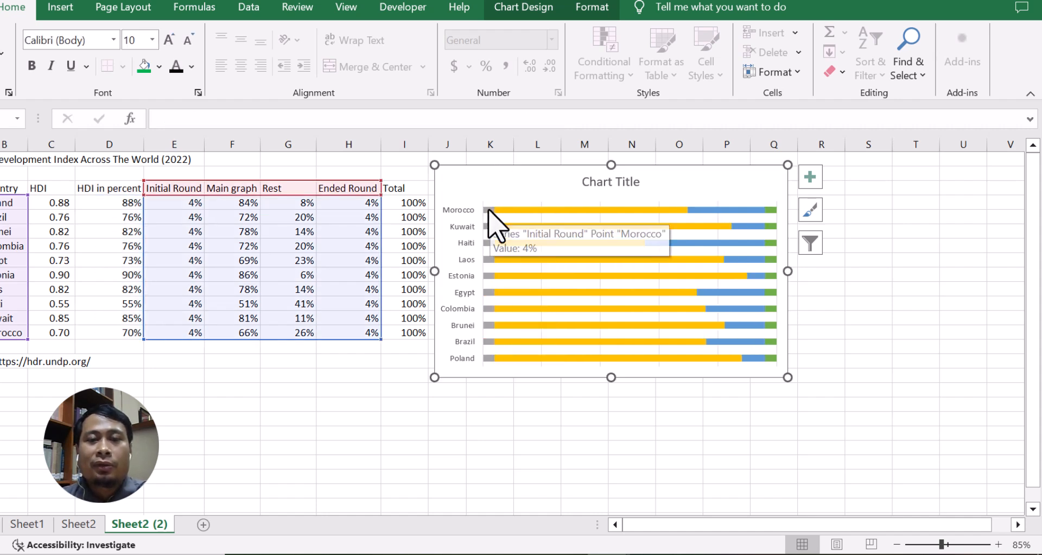
# Draw a flowchart Delay shape on the sheet below the table.
pyautogui.click(489, 211)
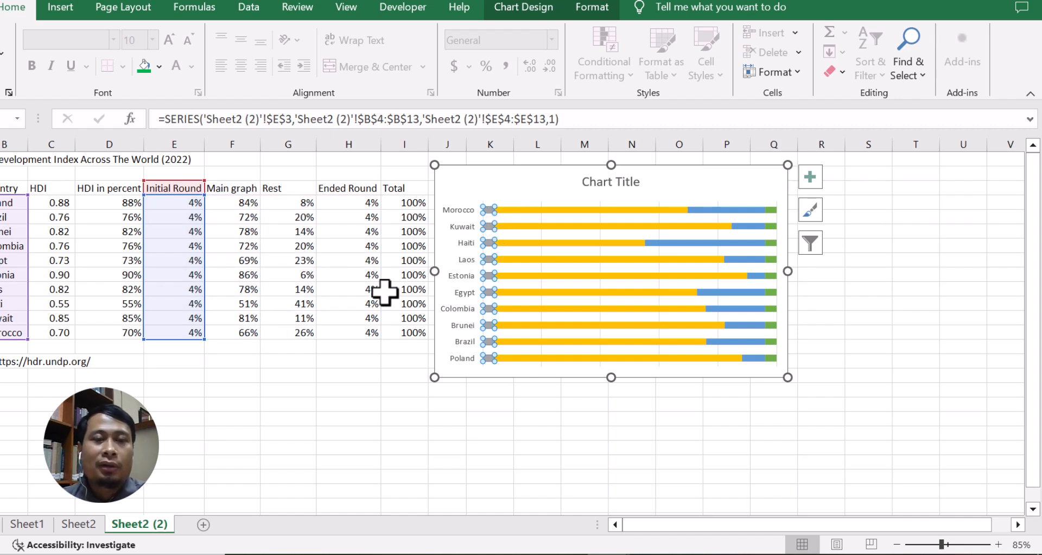
pyautogui.click(203, 375)
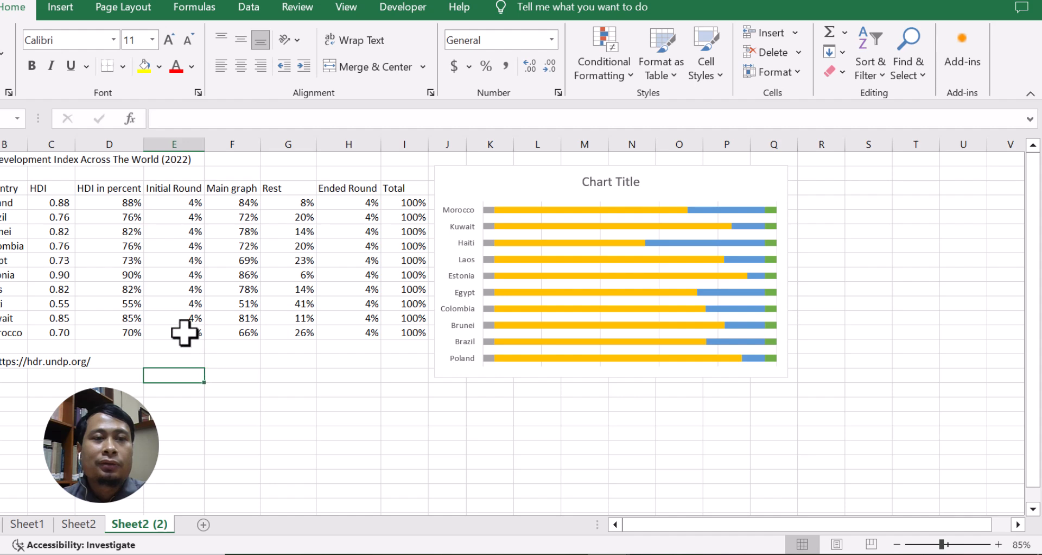
pyautogui.click(63, 12)
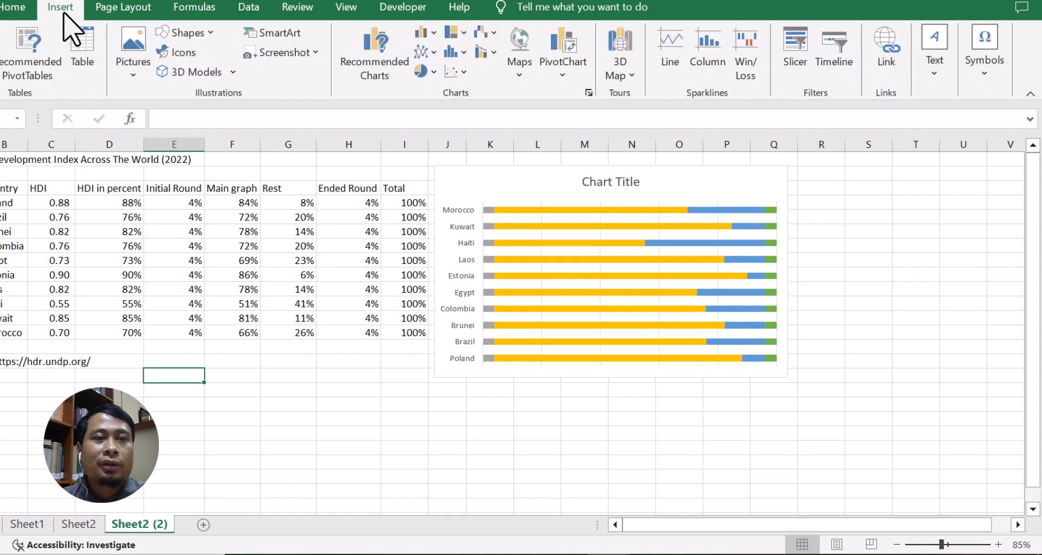
pyautogui.click(191, 33)
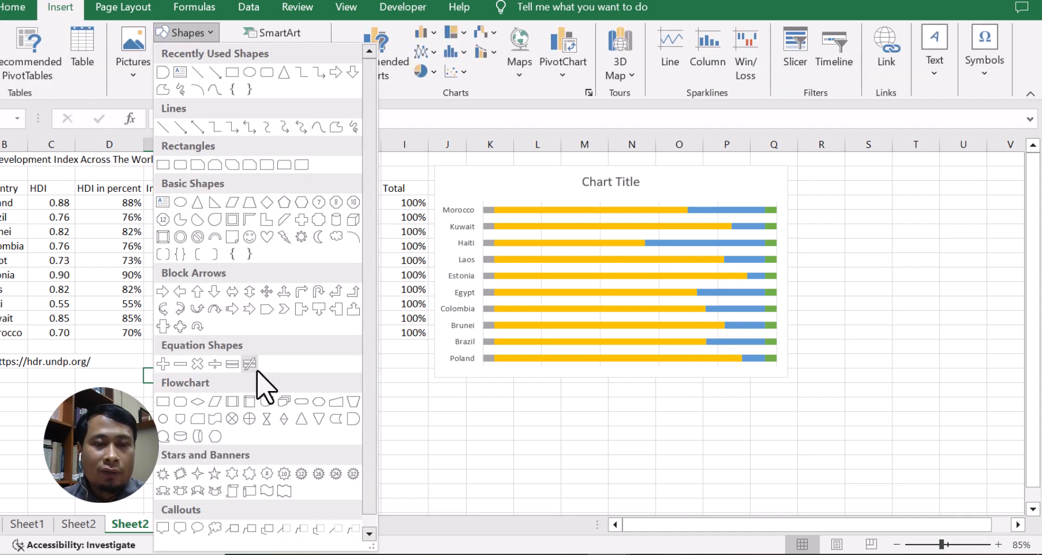
pyautogui.scroll(-1, 258, 372)
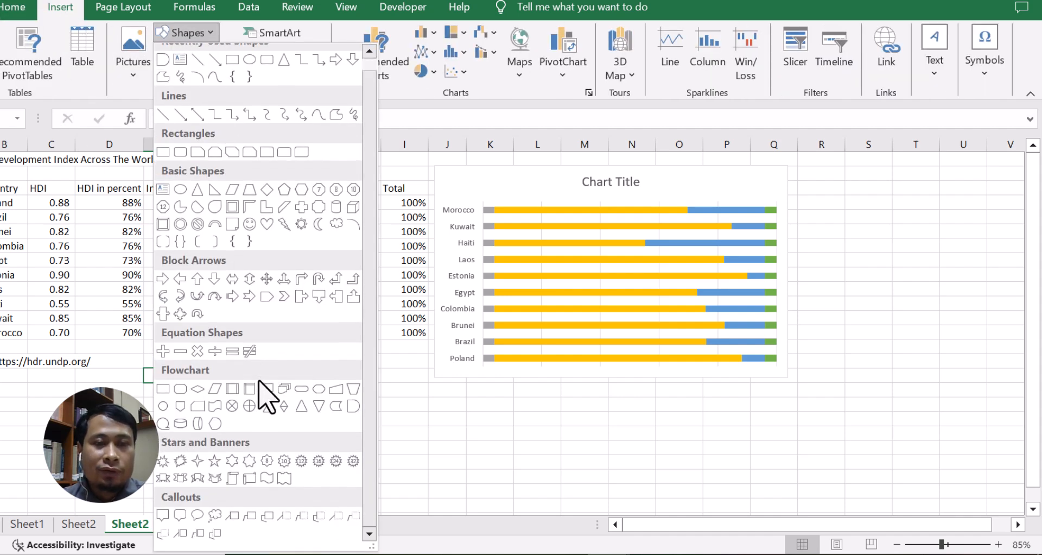
pyautogui.click(354, 408)
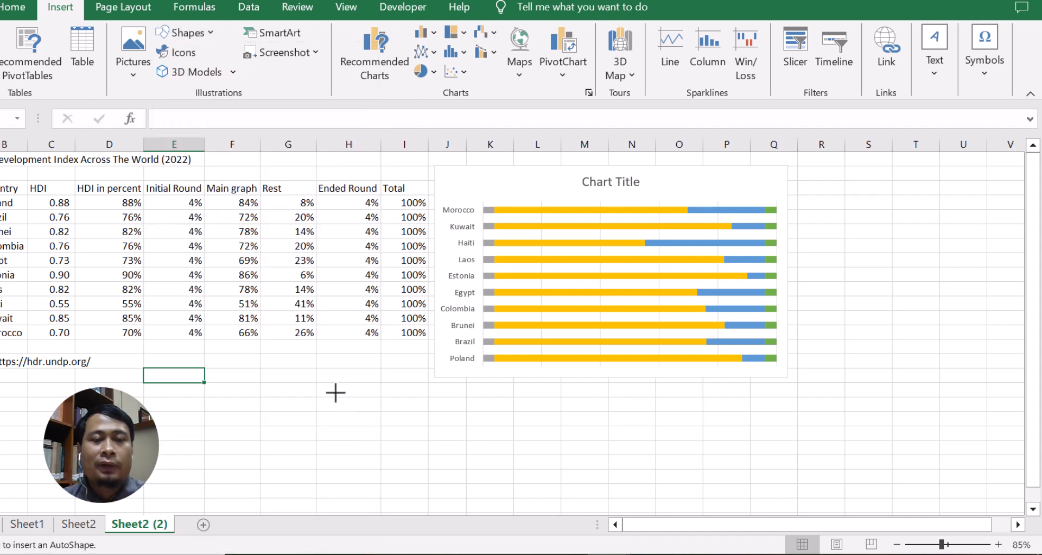
pyautogui.moveTo(248, 374); pyautogui.dragTo(285, 401)
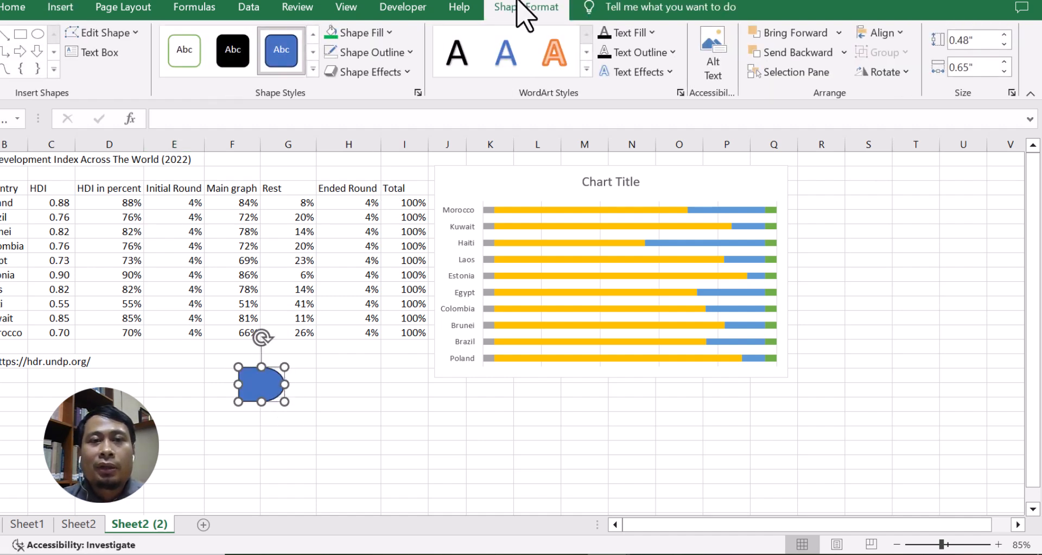
# Fill the new shape green and remove its outline.
pyautogui.click(334, 34)
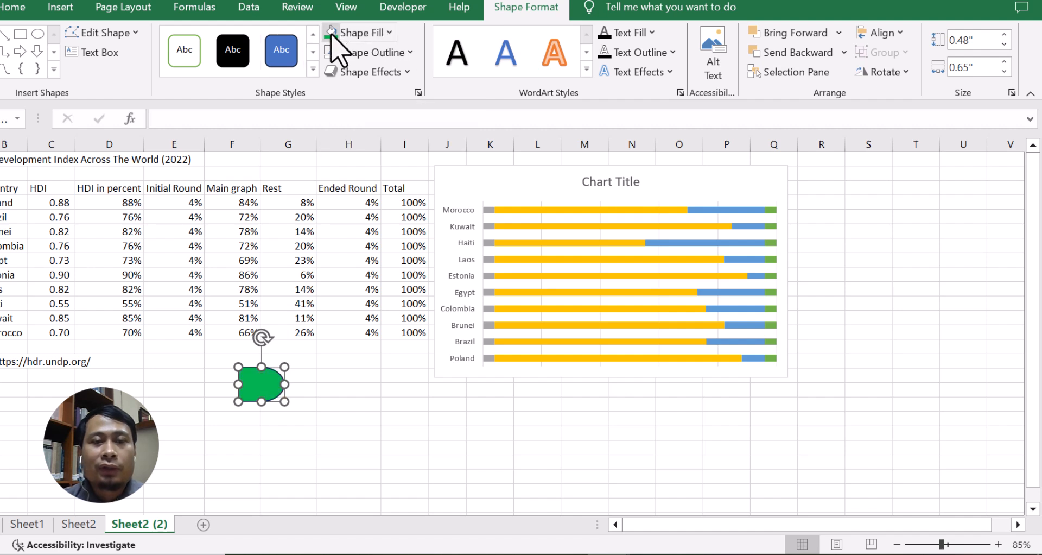
pyautogui.click(411, 53)
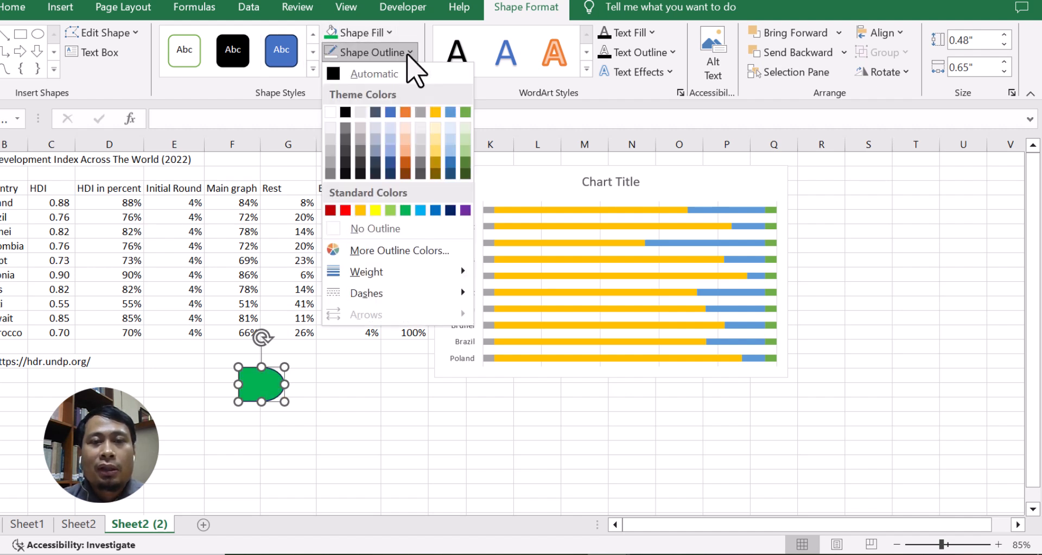
pyautogui.click(388, 229)
# Rotate the shape 180 degrees so its rounded end faces left, then paste it into the Initial Round series bars.
pyautogui.moveTo(262, 338); pyautogui.dragTo(259, 407)
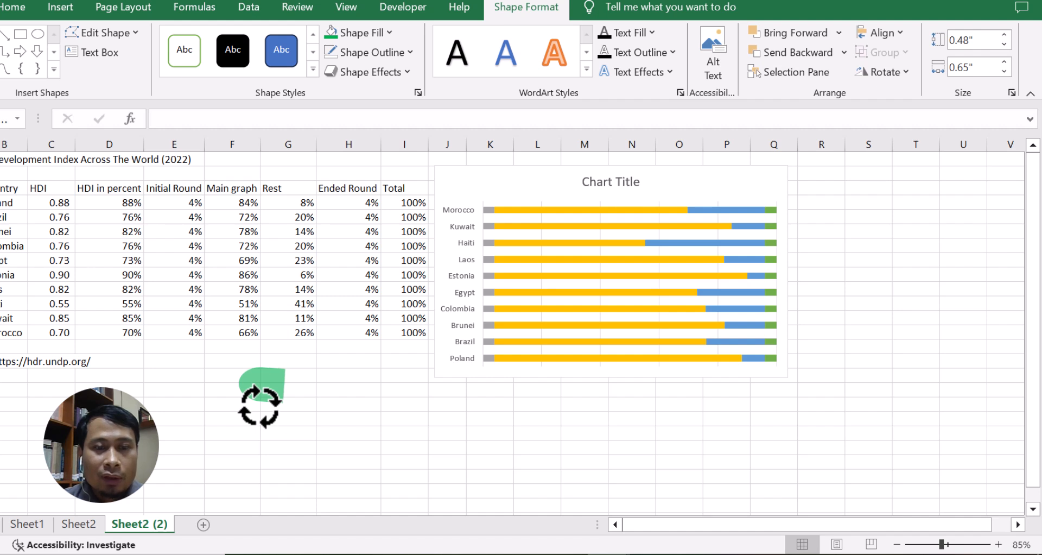
pyautogui.moveTo(259, 407); pyautogui.dragTo(260, 408)
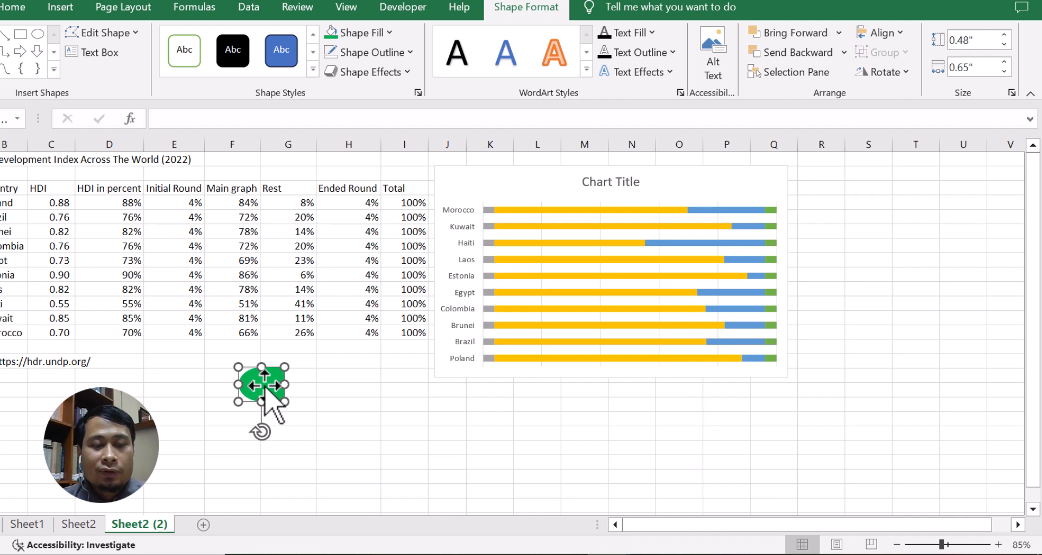
pyautogui.hotkey('ctrl', 'c')
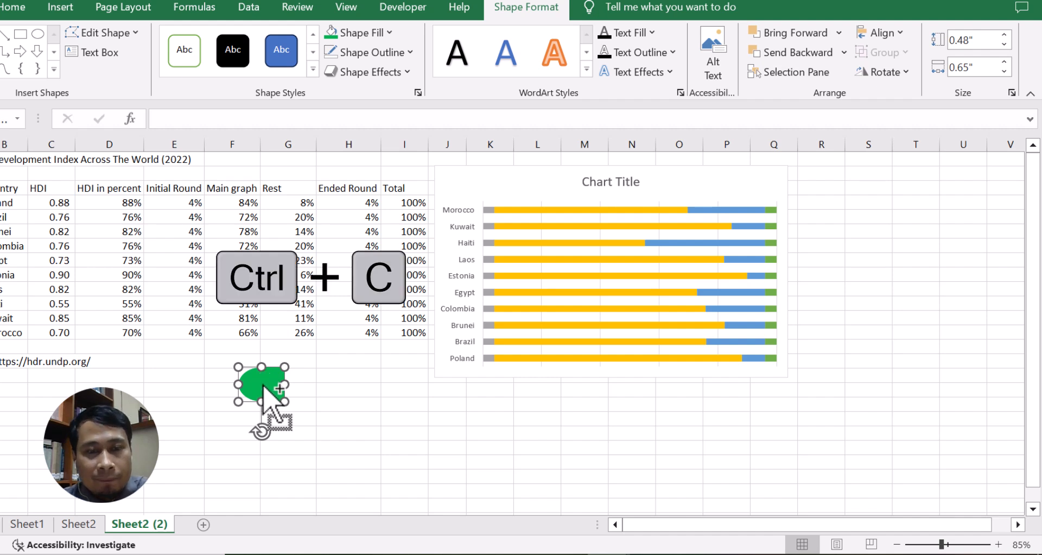
pyautogui.click(487, 213)
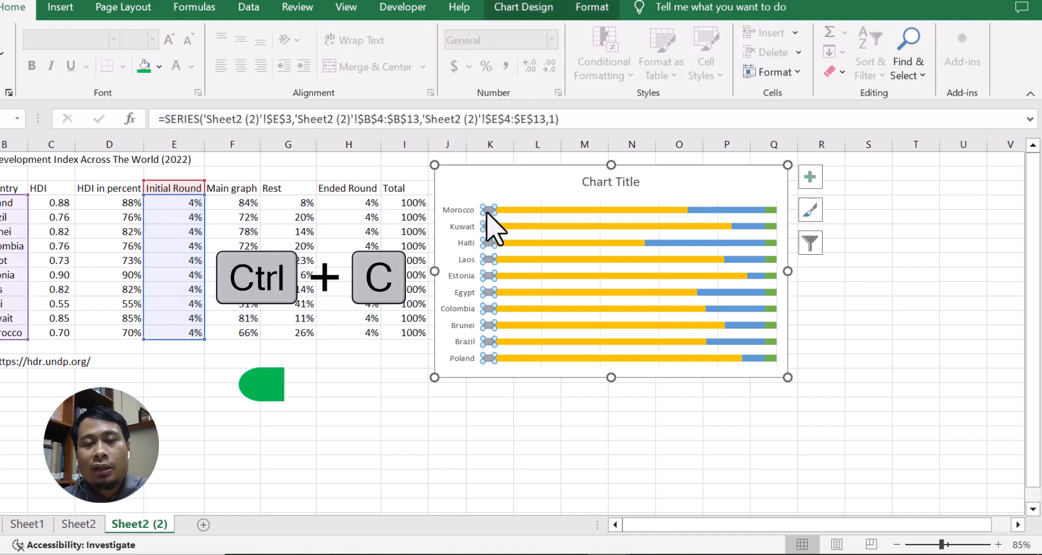
pyautogui.rightClick(487, 209)
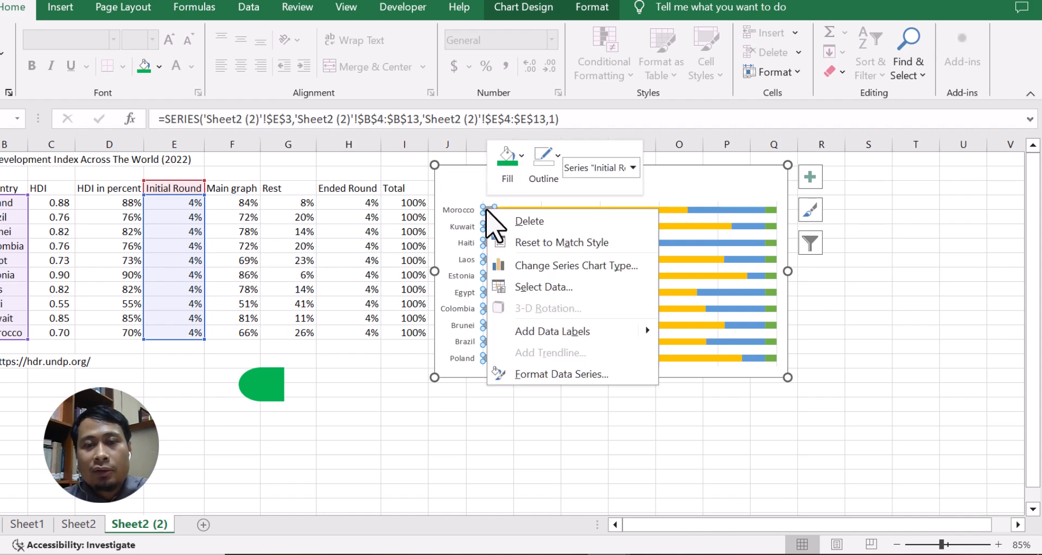
pyautogui.press('Escape')
pyautogui.hotkey('ctrl', 'v')
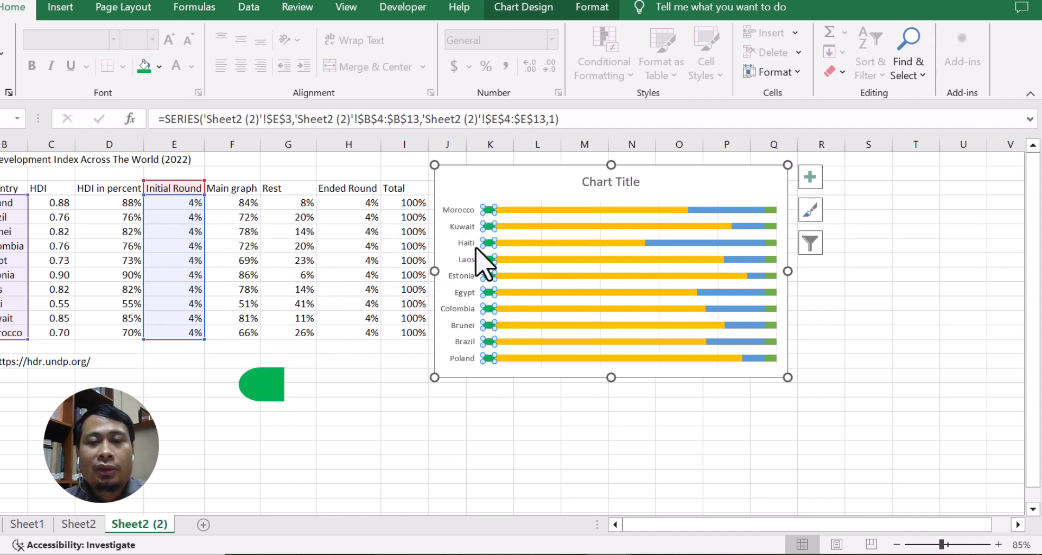
# Set the Main graph series' gap width to 75%.
pyautogui.click(522, 210)
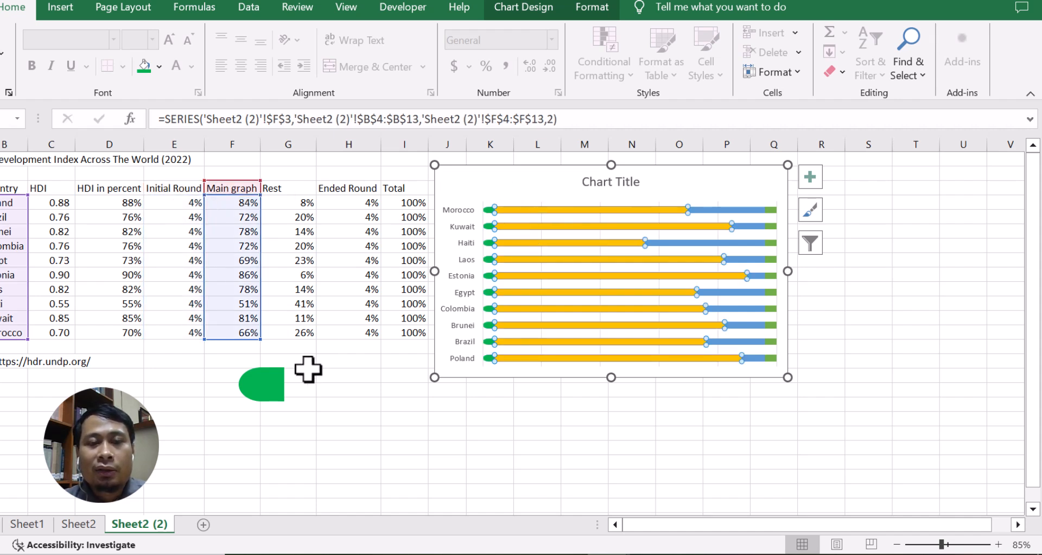
pyautogui.click(545, 258)
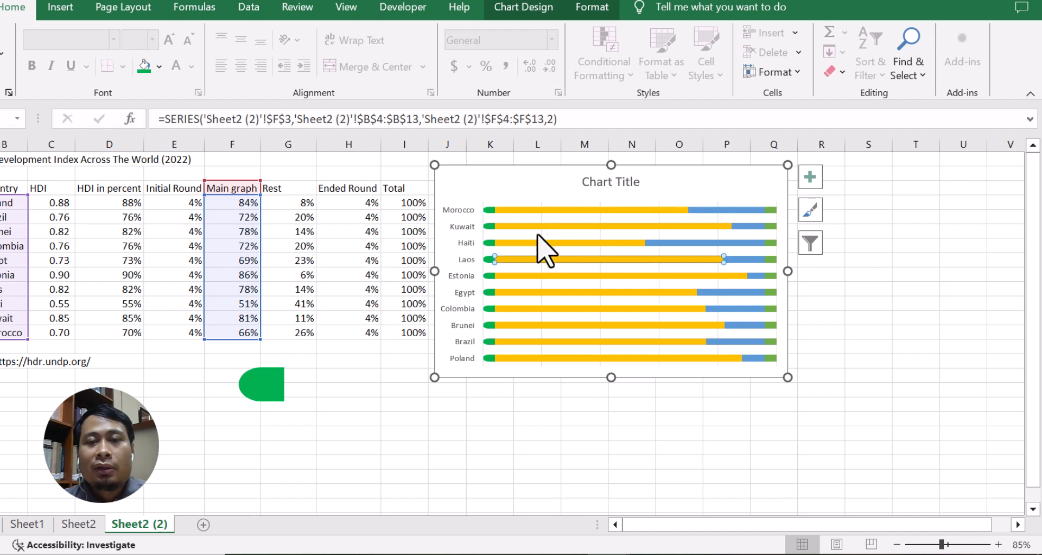
pyautogui.click(528, 210)
pyautogui.click(530, 237)
pyautogui.click(523, 225)
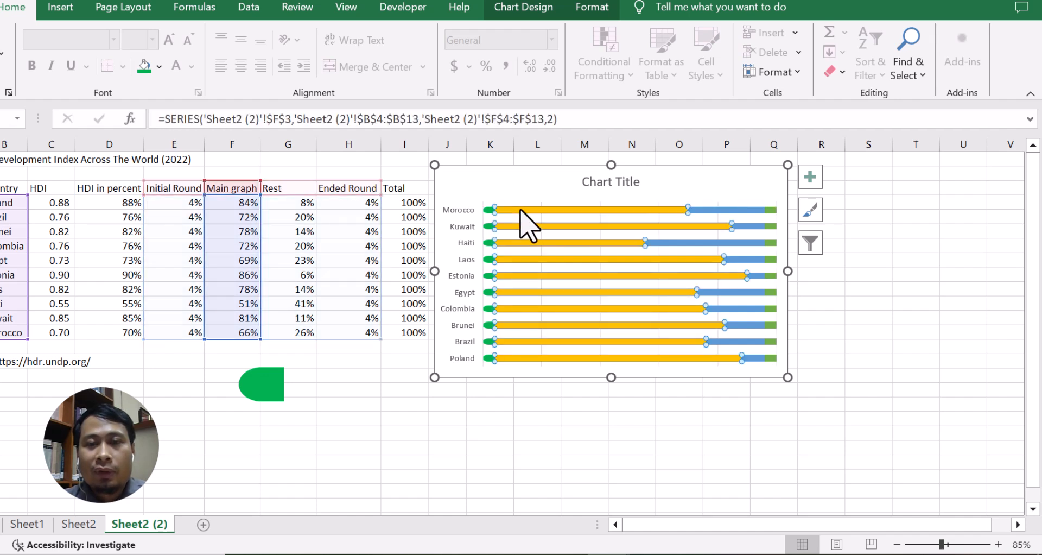
pyautogui.rightClick(522, 211)
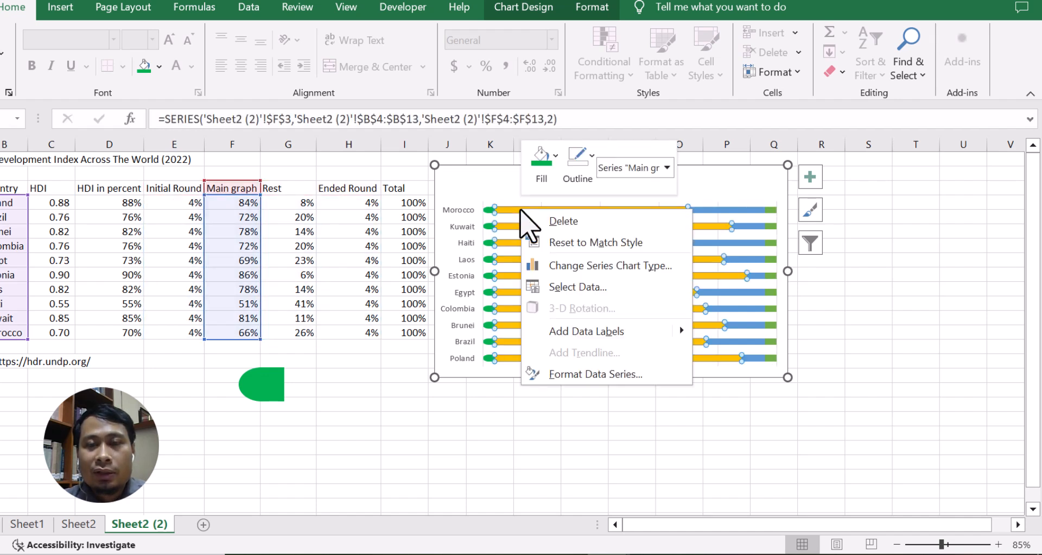
pyautogui.click(567, 374)
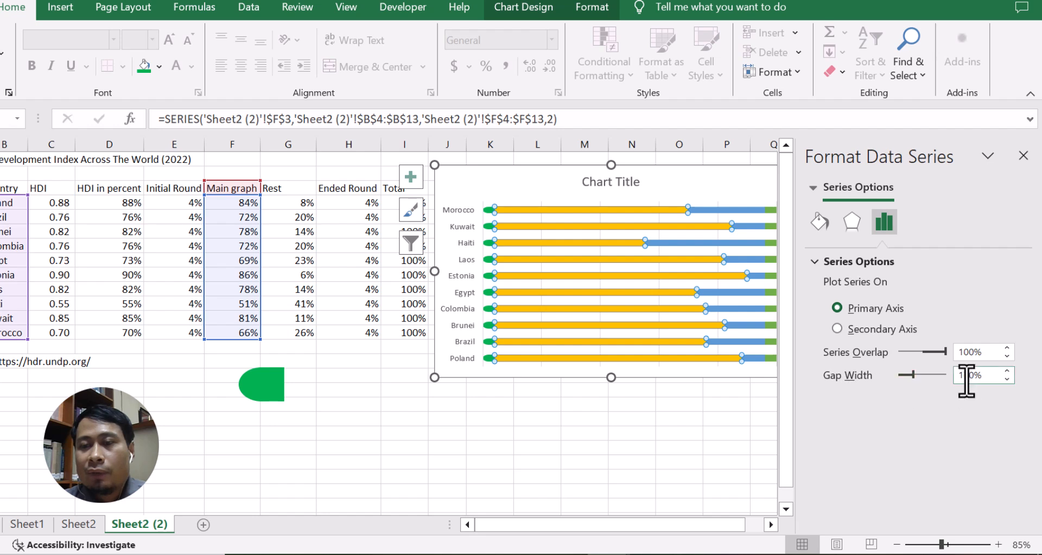
pyautogui.moveTo(974, 376); pyautogui.dragTo(954, 376)
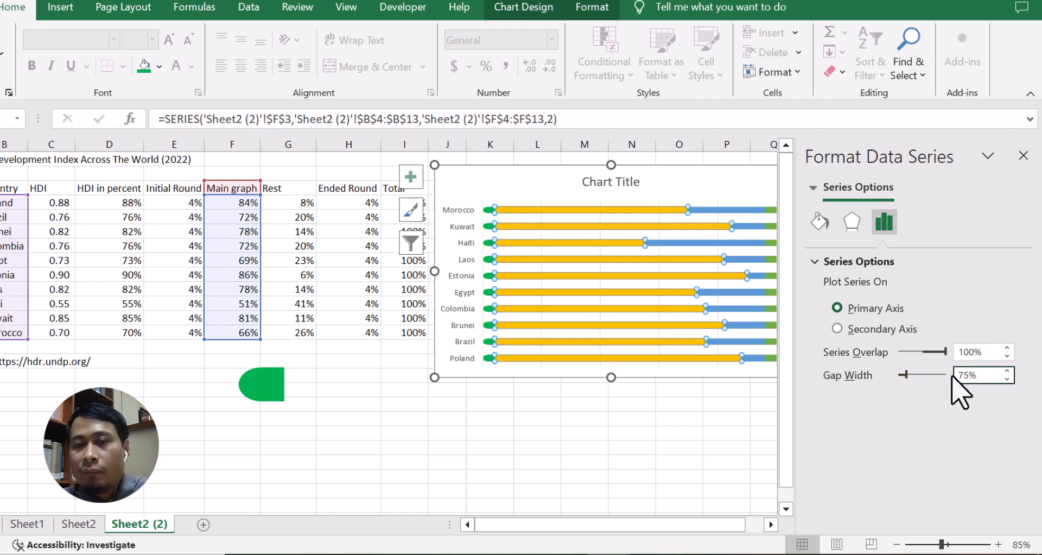
# Give the Main graph series a solid green fill with no border line, then close the formatting pane.
pyautogui.click(817, 226)
pyautogui.click(854, 311)
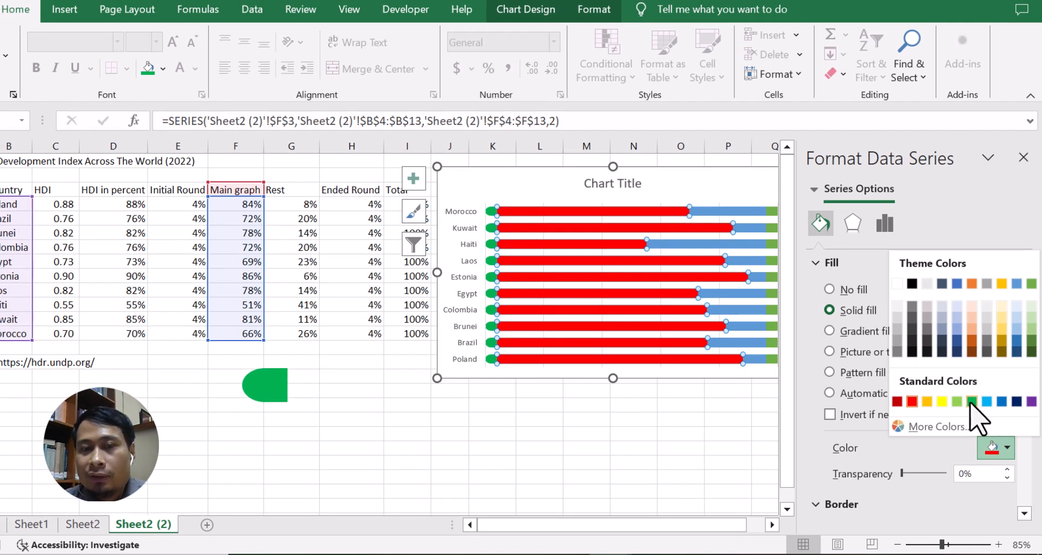
pyautogui.click(972, 402)
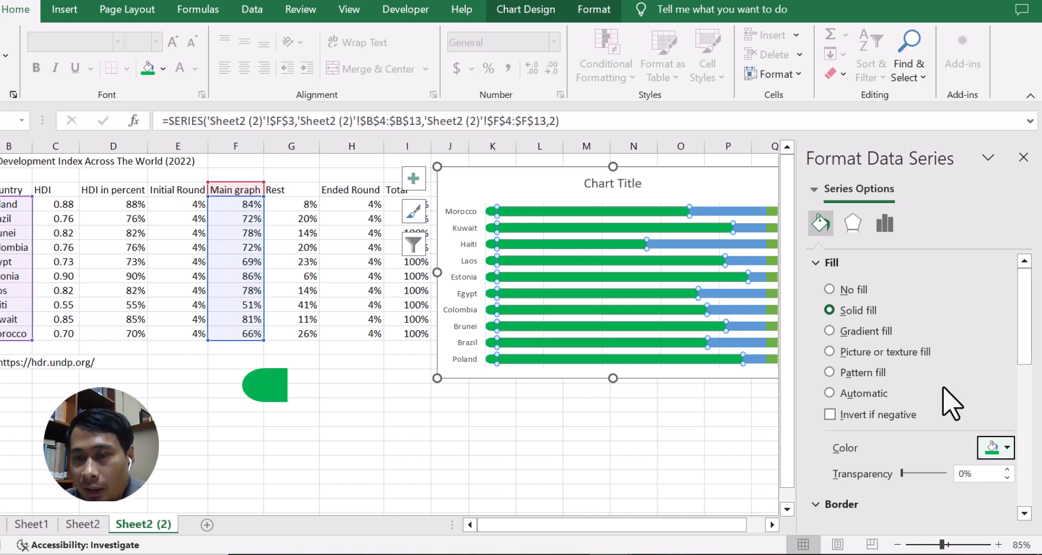
pyautogui.scroll(-3, 928, 429)
pyautogui.click(863, 448)
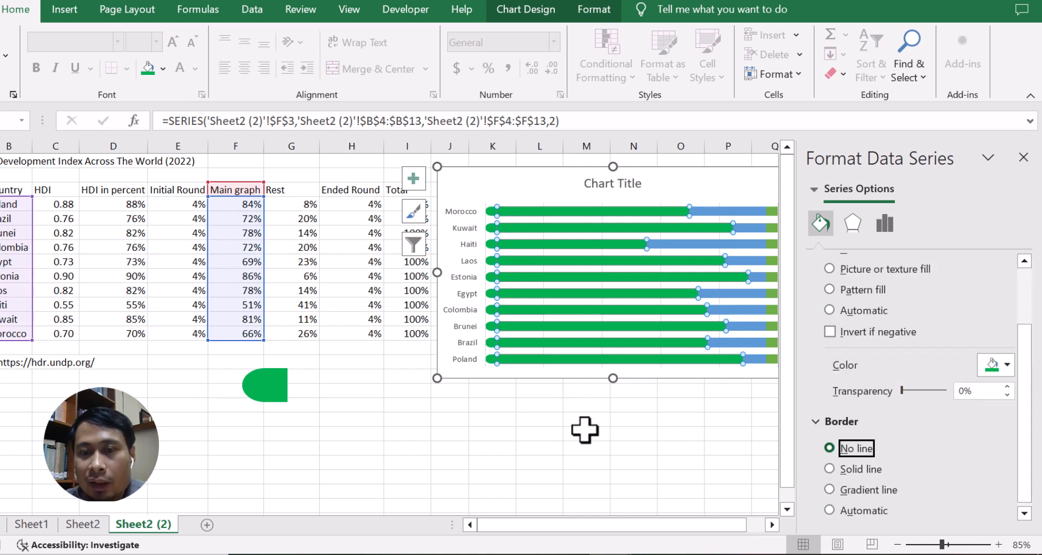
pyautogui.click(566, 419)
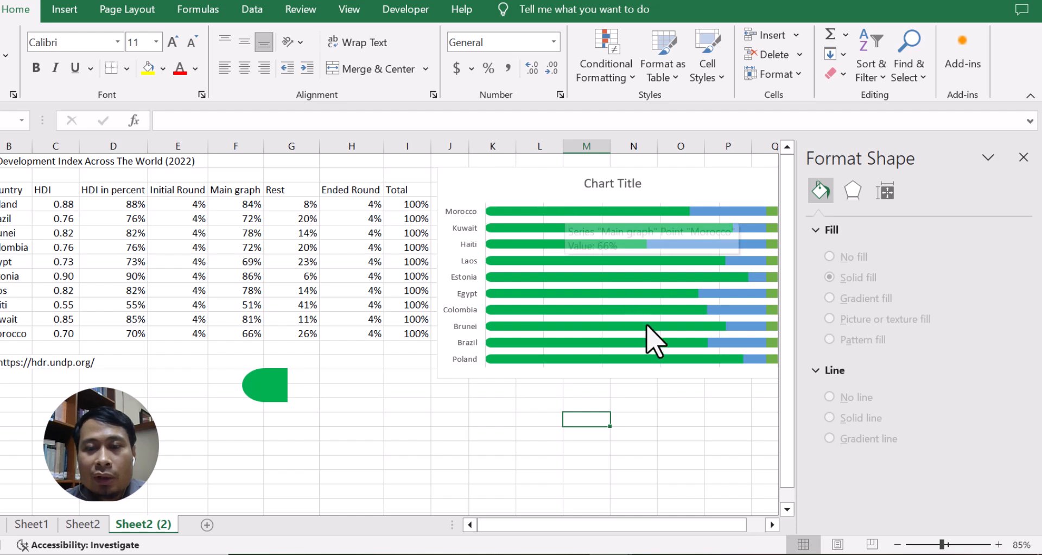
pyautogui.click(1024, 157)
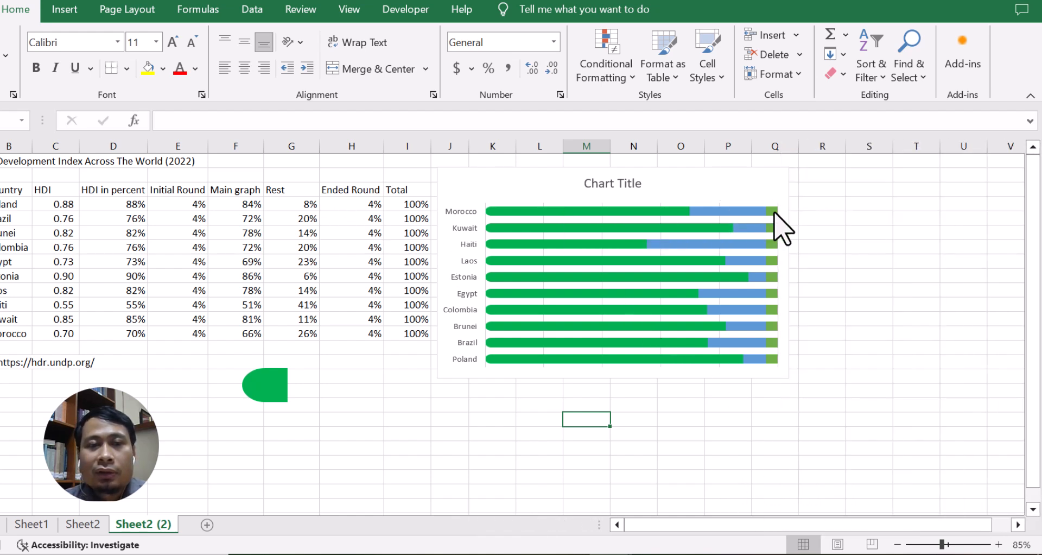
# Rotate the green shape back so its rounded end faces right.
pyautogui.click(776, 228)
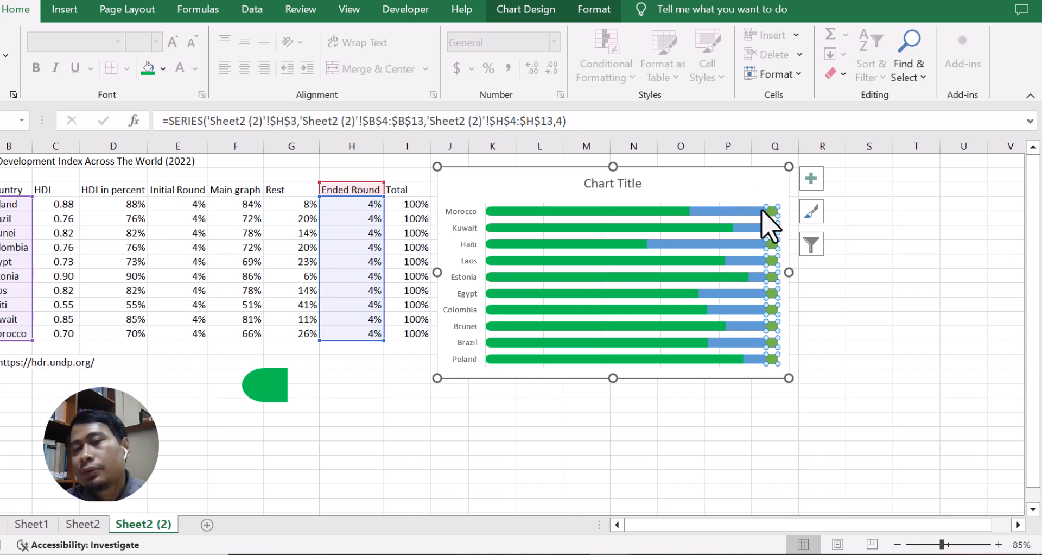
pyautogui.click(270, 388)
pyautogui.moveTo(266, 429); pyautogui.dragTo(264, 347)
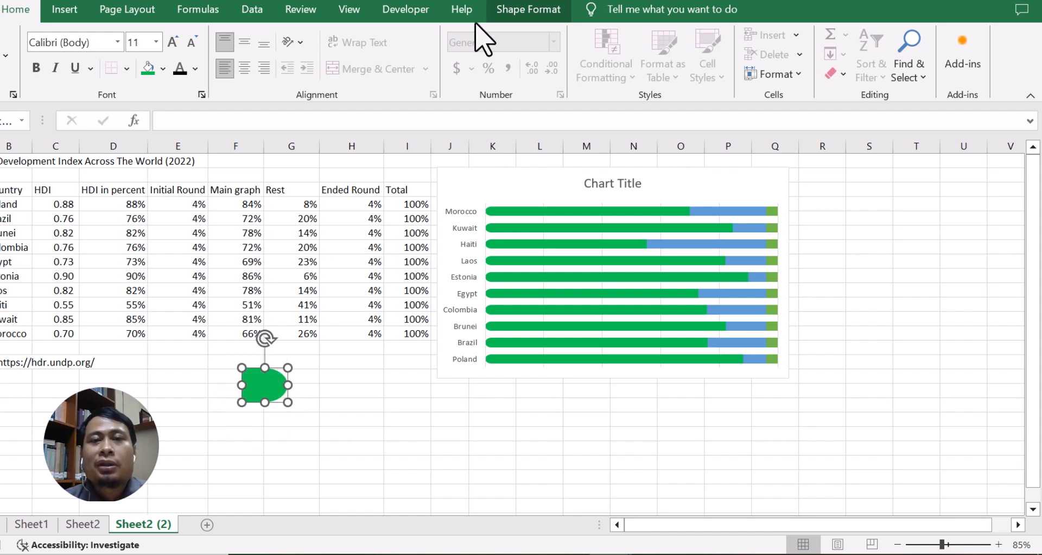
# Fill the shape with light gray.
pyautogui.click(529, 12)
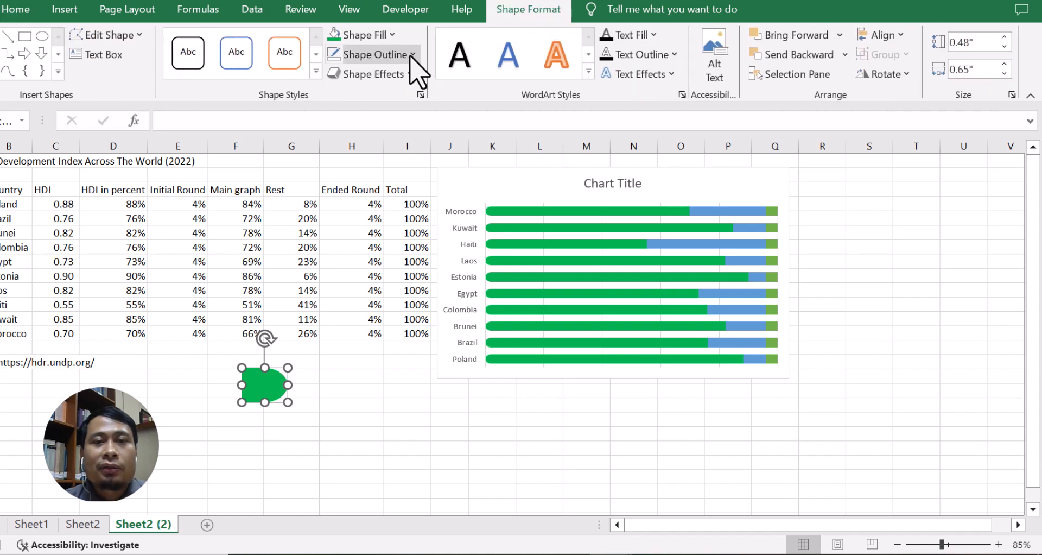
pyautogui.click(391, 36)
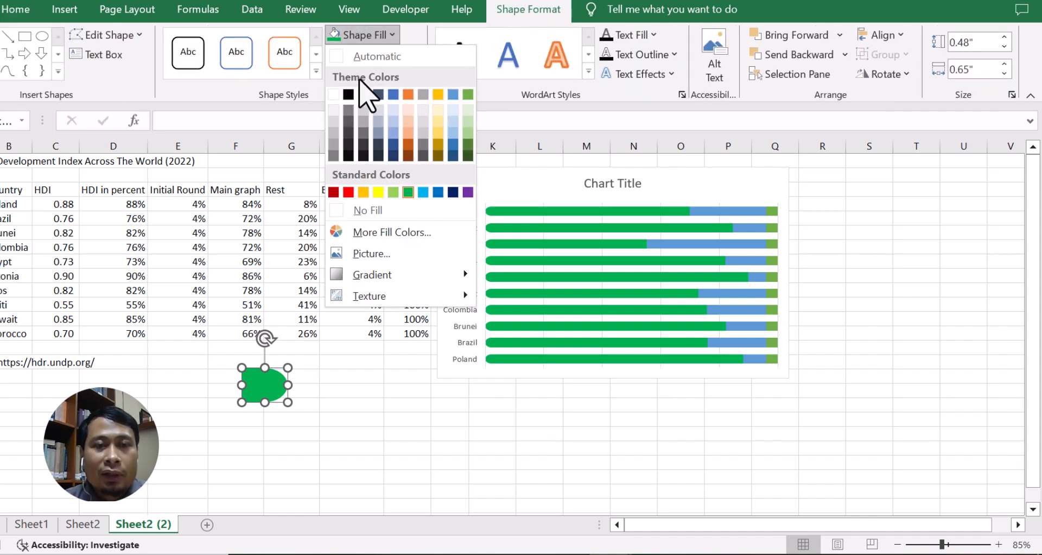
pyautogui.click(334, 122)
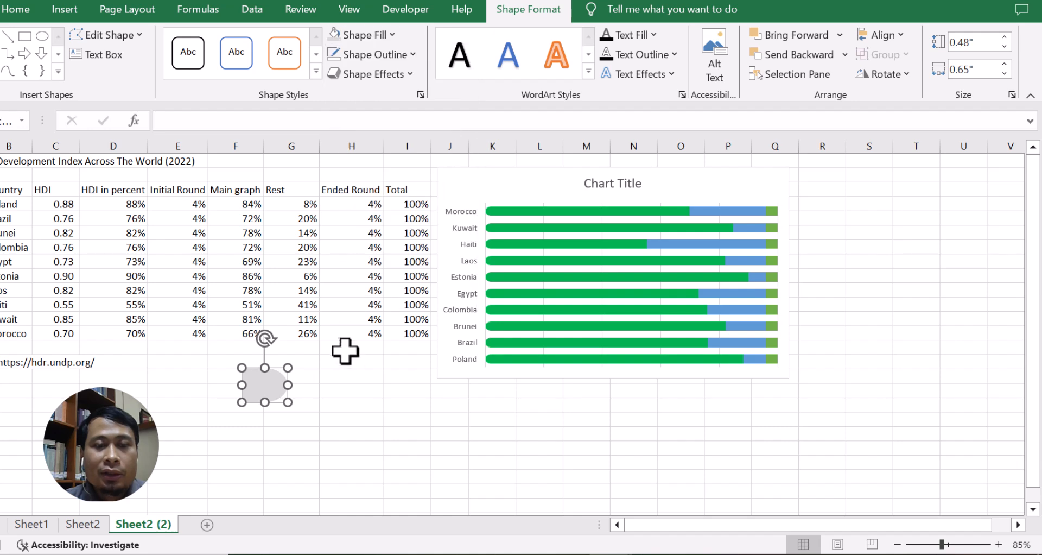
pyautogui.click(332, 361)
# Copy the gray shape and paste it into the Ended Round series bars.
pyautogui.click(267, 385)
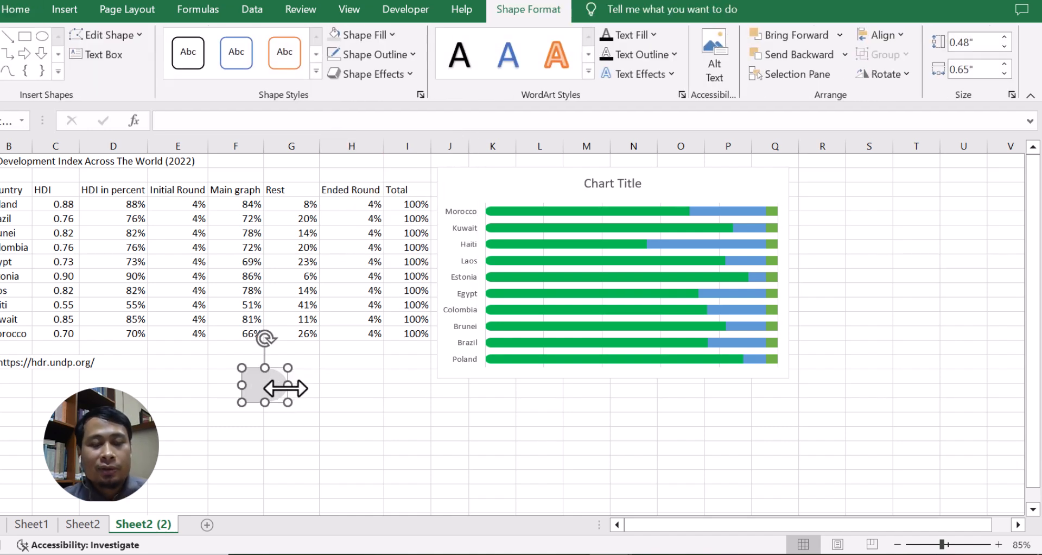
pyautogui.hotkey('ctrl', 'c')
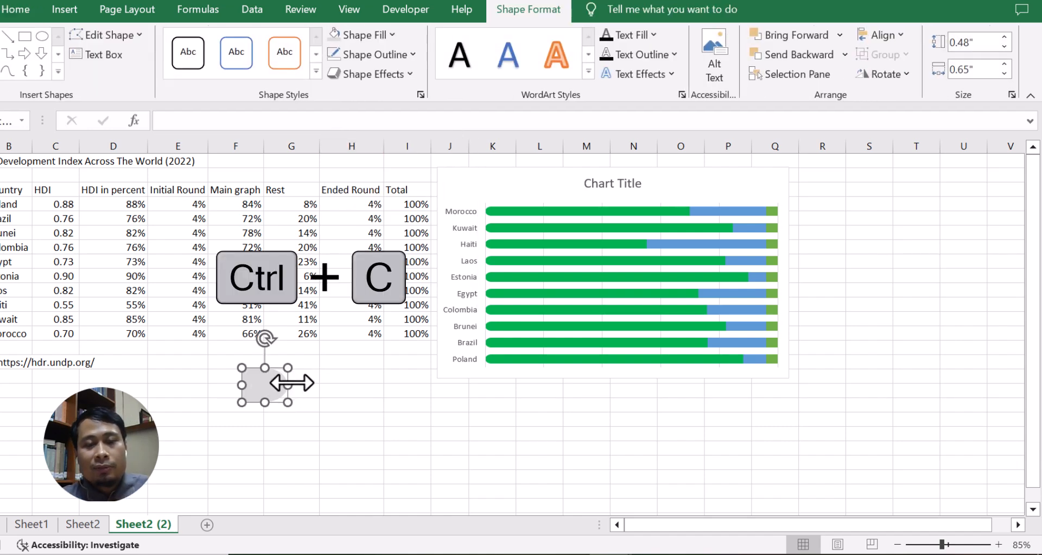
pyautogui.click(772, 211)
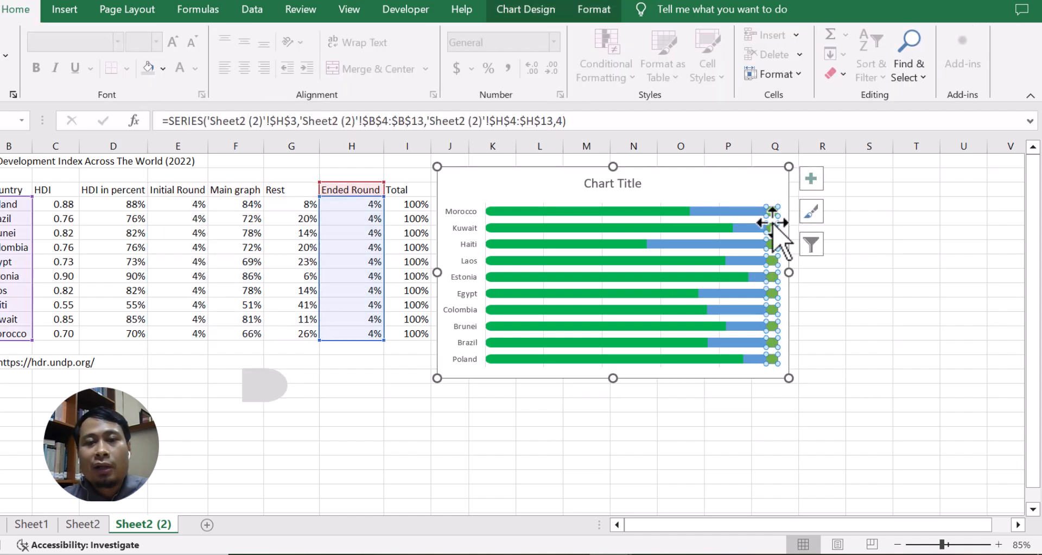
pyautogui.hotkey('ctrl', 'v')
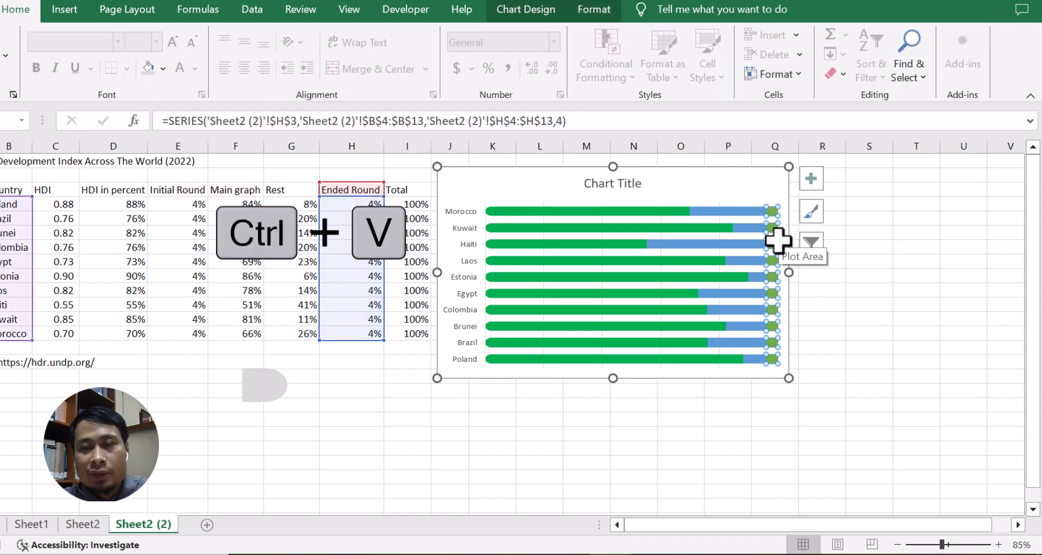
# Give the Rest series a solid light gray fill.
pyautogui.click(868, 233)
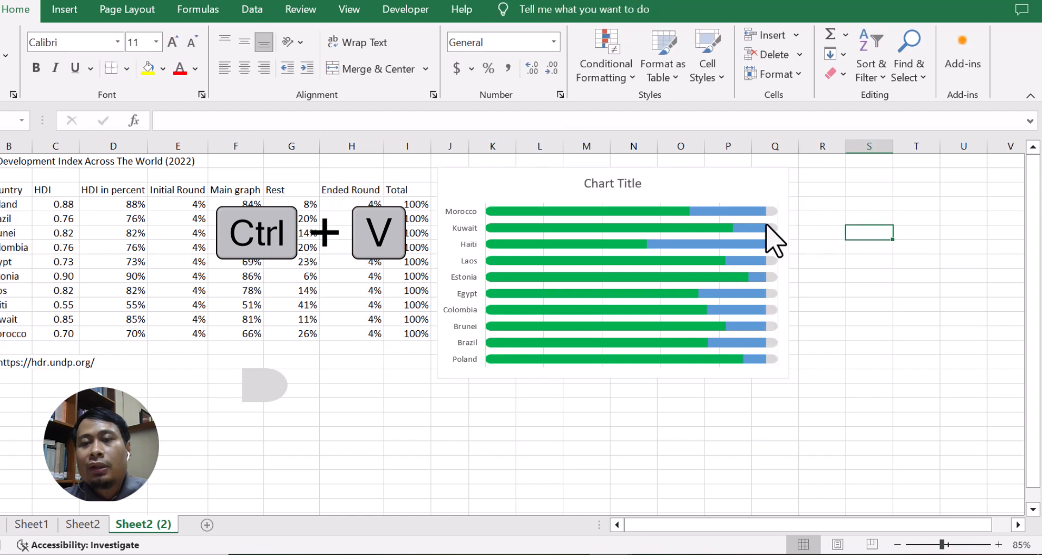
pyautogui.click(720, 212)
pyautogui.click(727, 214)
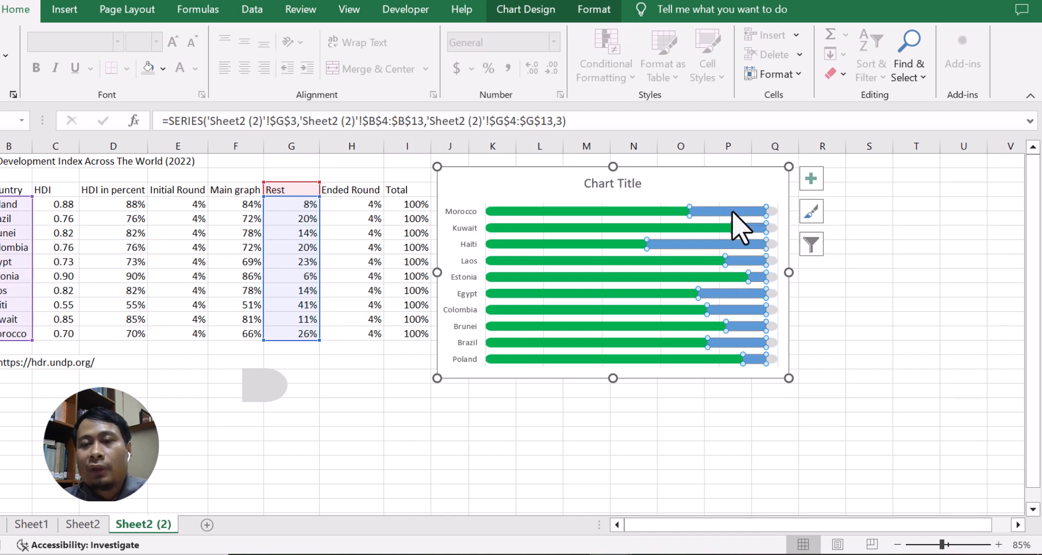
pyautogui.rightClick(733, 212)
pyautogui.click(806, 375)
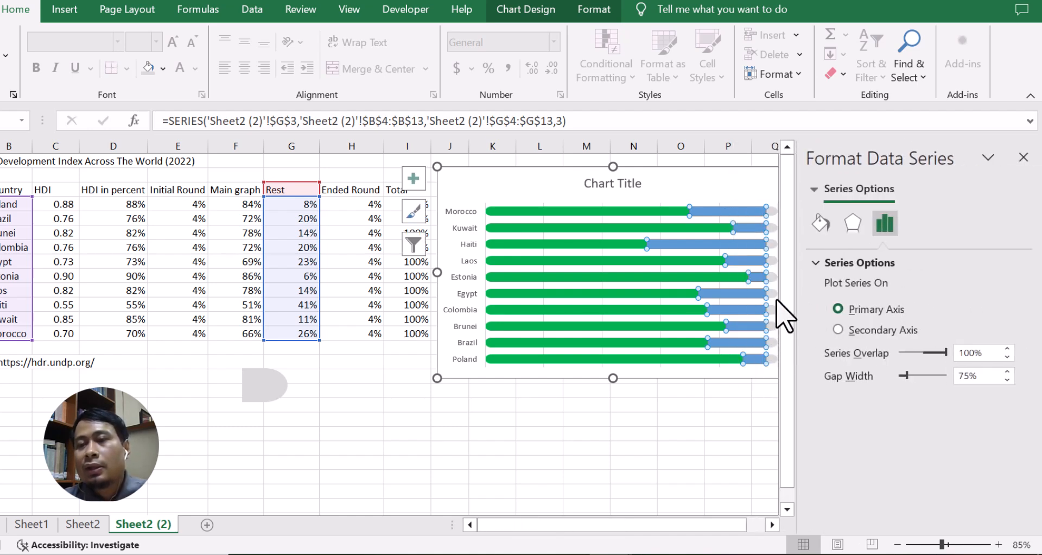
pyautogui.click(820, 222)
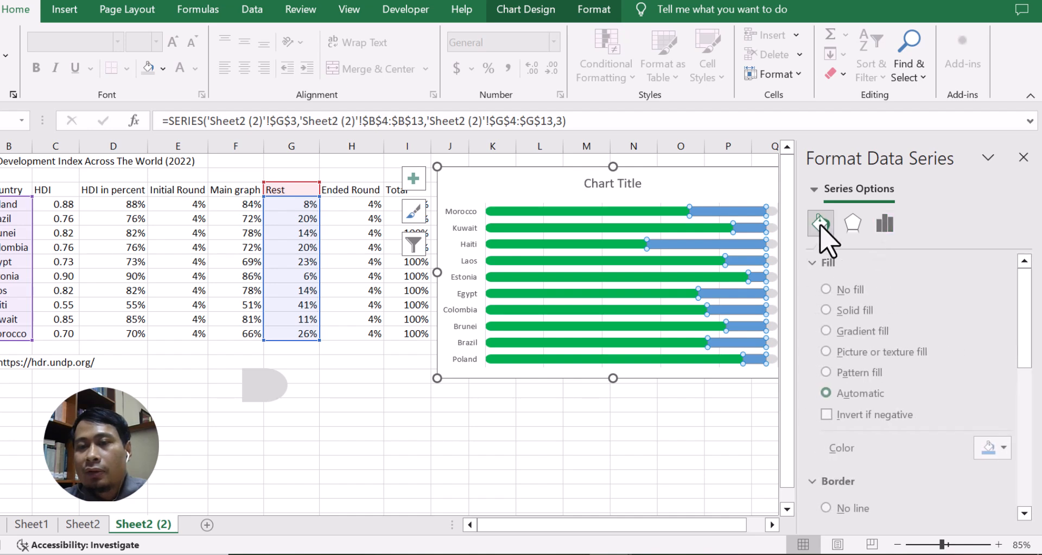
pyautogui.click(829, 310)
pyautogui.scroll(-2, 920, 402)
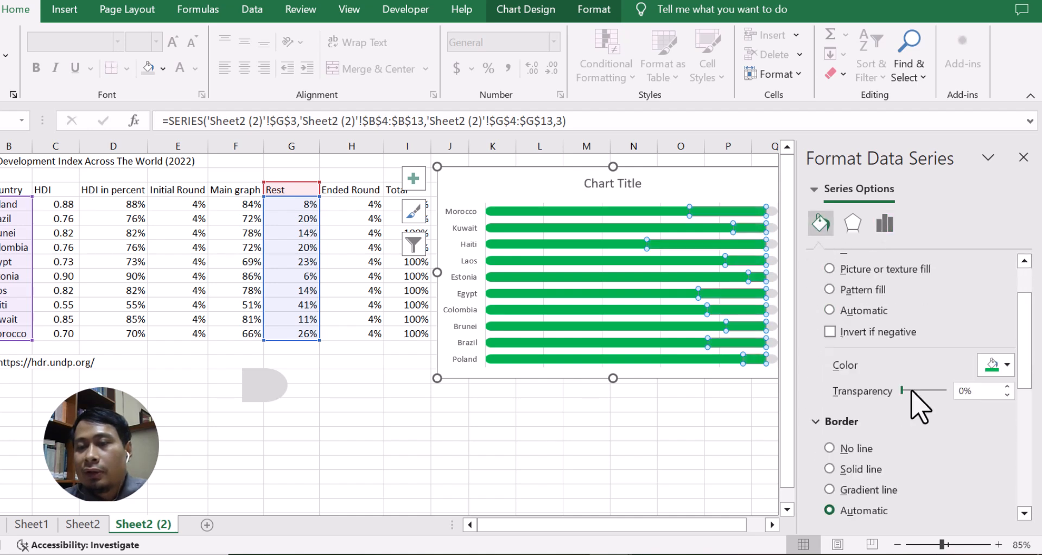
pyautogui.click(1007, 366)
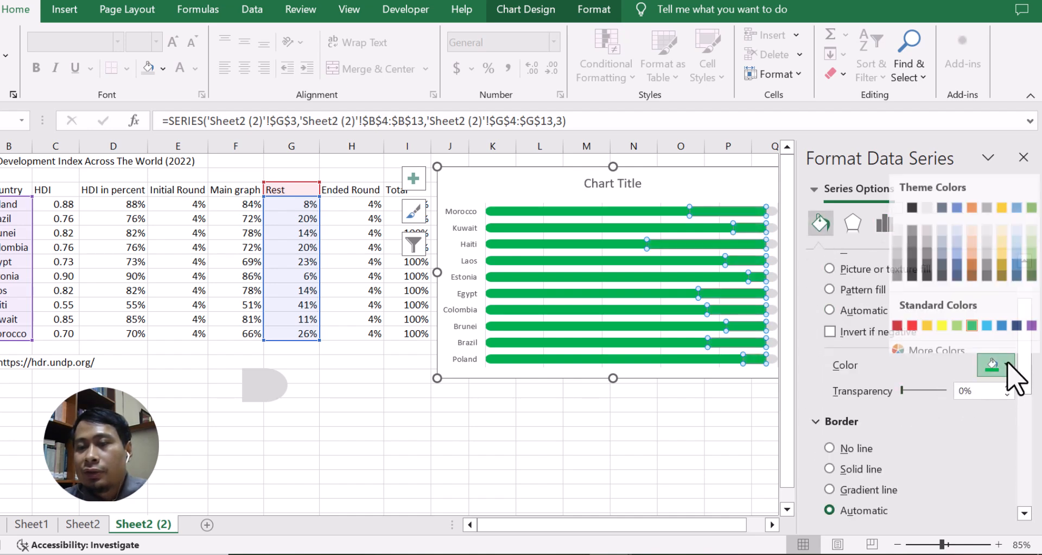
pyautogui.click(897, 236)
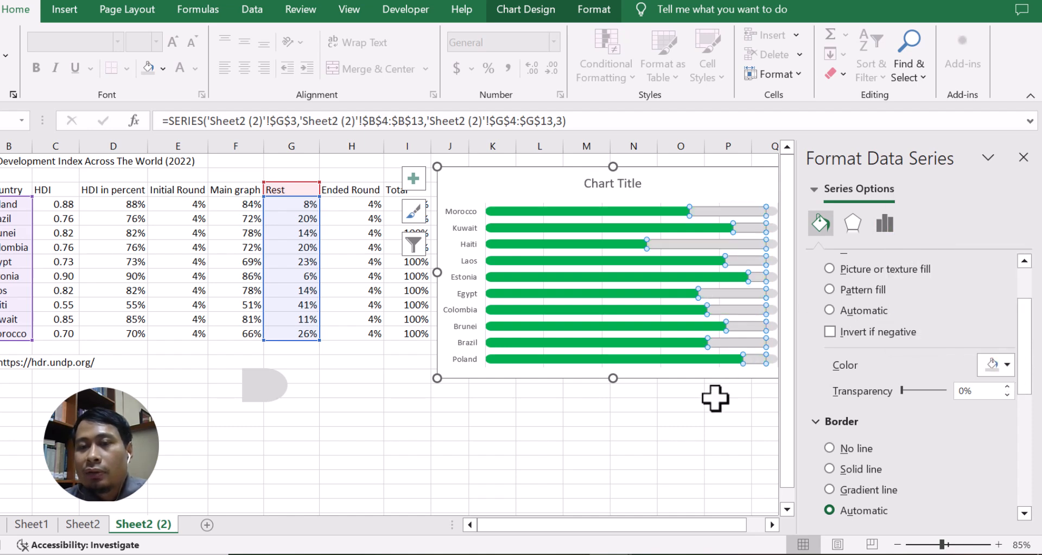
pyautogui.click(716, 404)
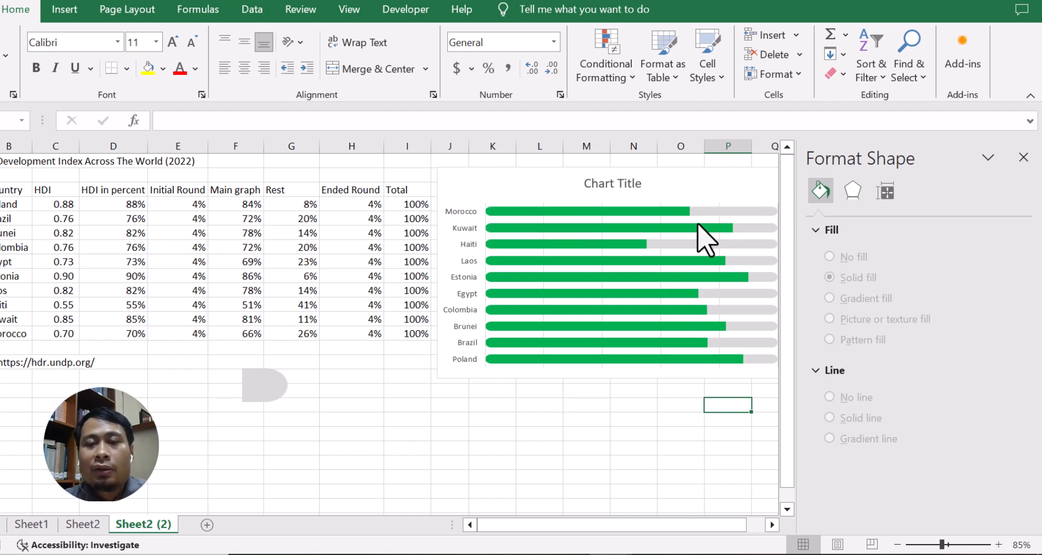
# Close the formatting pane.
pyautogui.click(686, 287)
pyautogui.click(1024, 157)
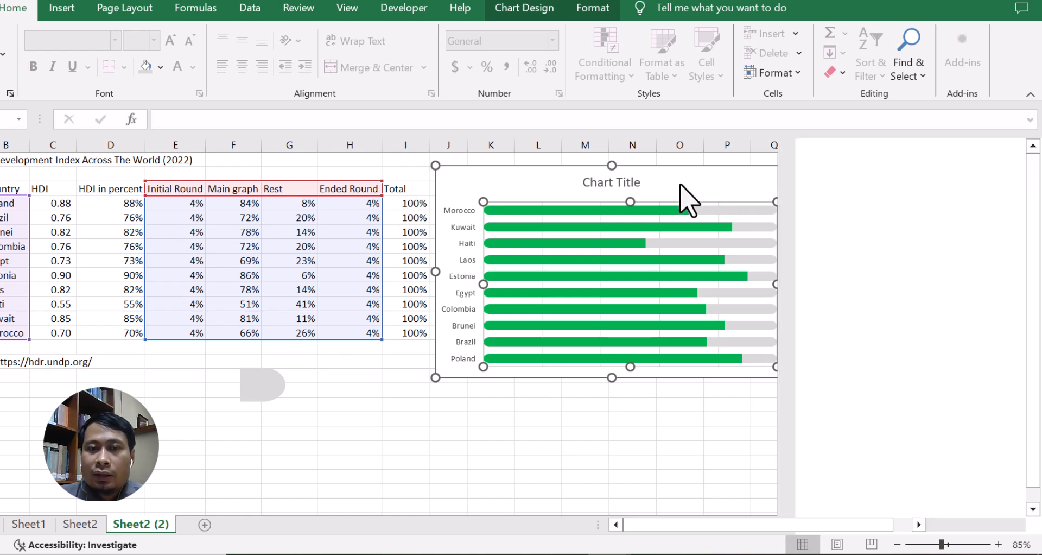
# Set the vertical category axis to show categories in reverse order, then close the pane.
pyautogui.click(466, 216)
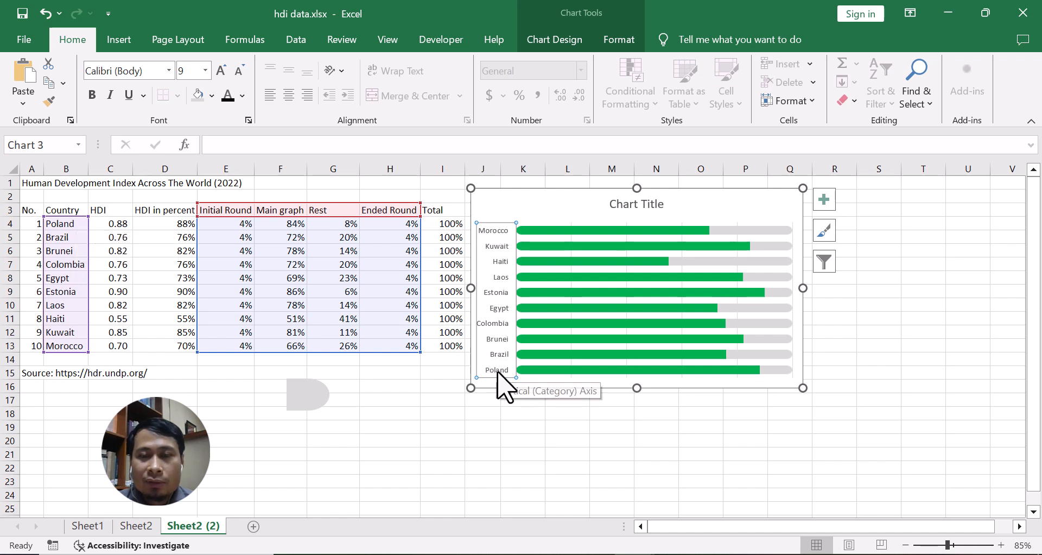
pyautogui.rightClick(499, 245)
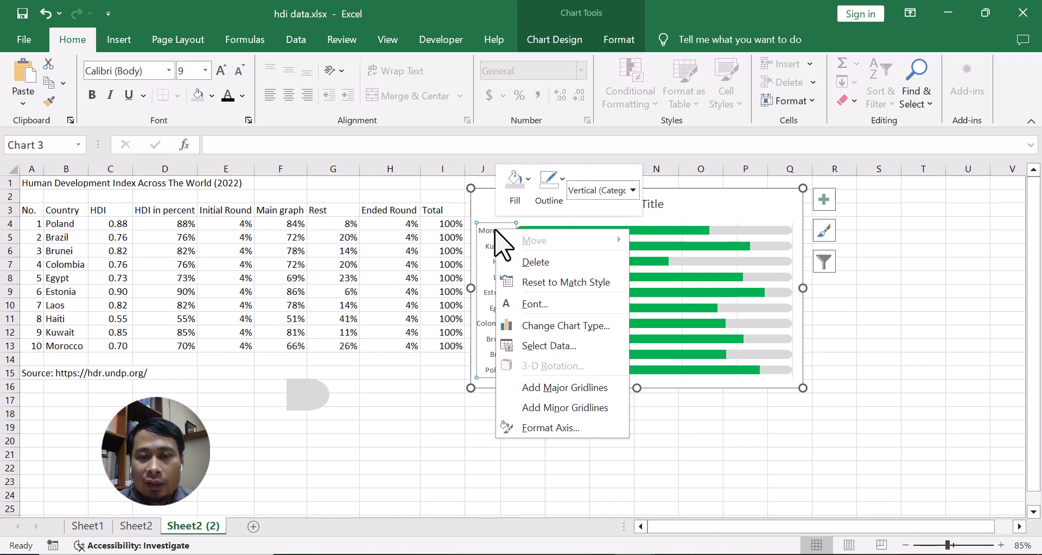
pyautogui.click(539, 428)
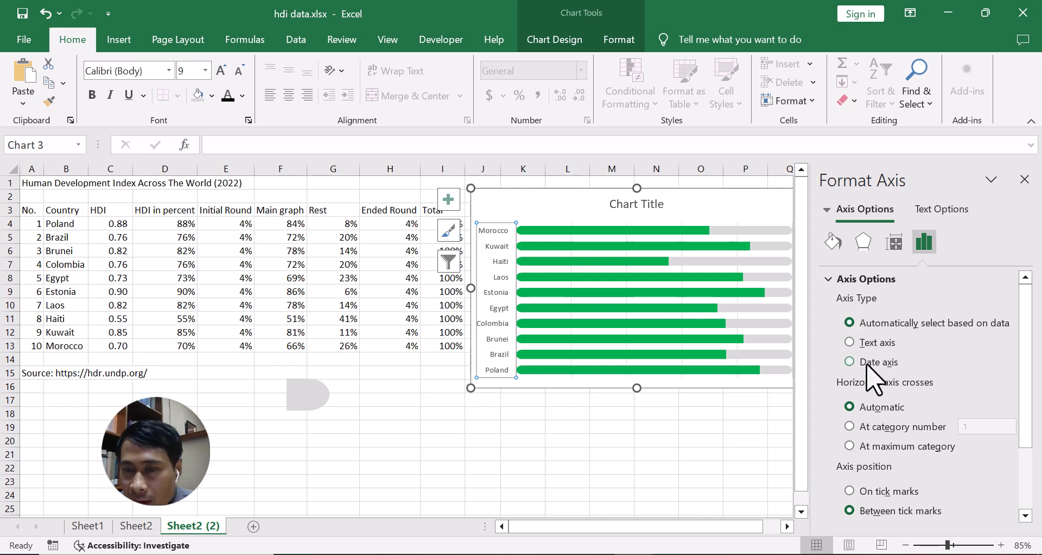
pyautogui.scroll(-3, 873, 375)
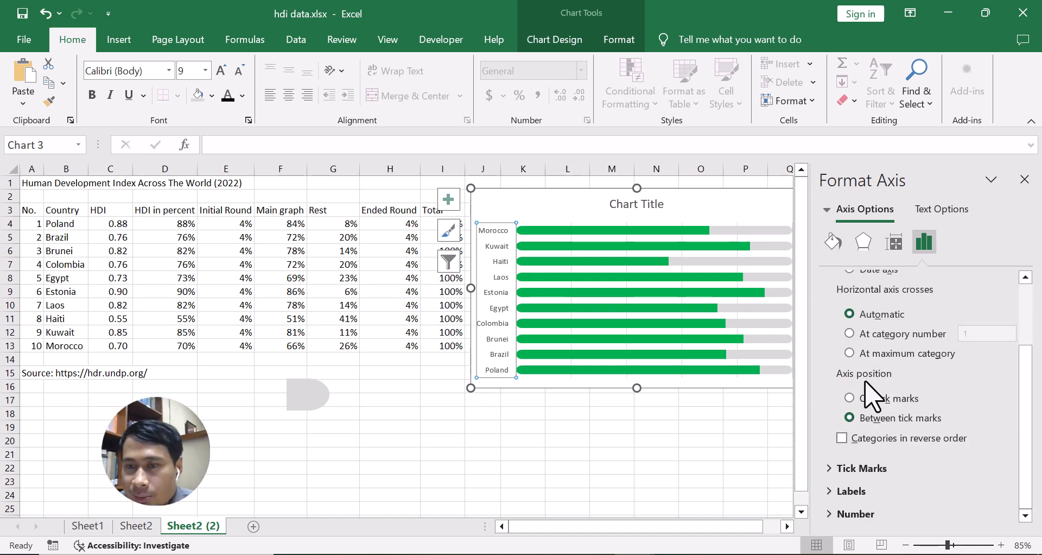
pyautogui.click(841, 438)
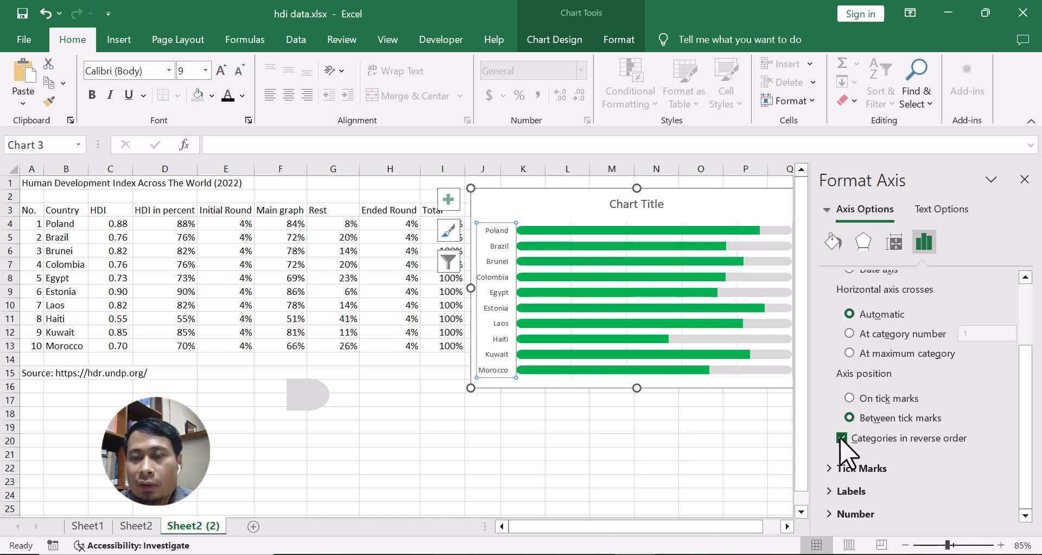
pyautogui.click(1024, 179)
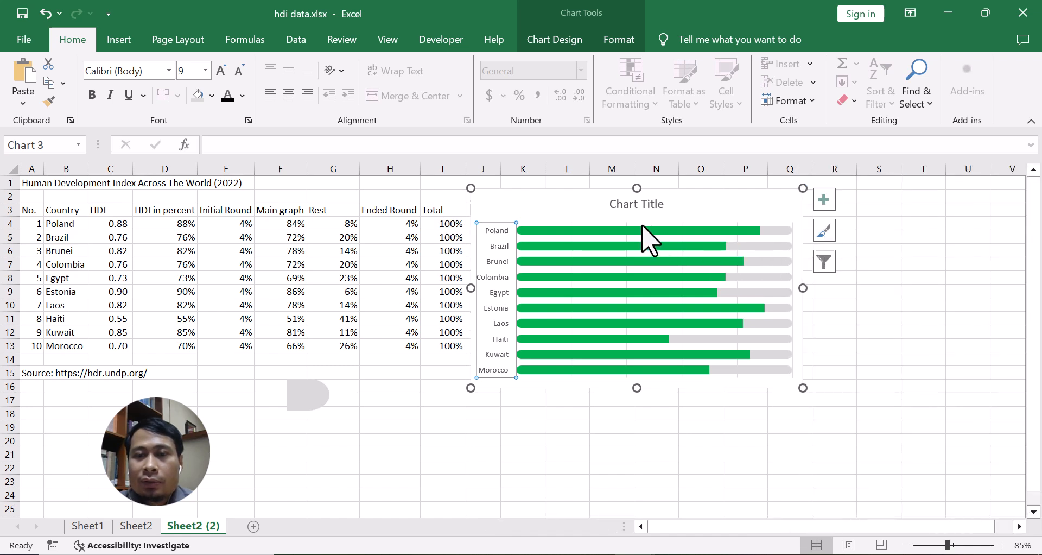
# Enlarge the chart so it extends to about column S and row 20.
pyautogui.click(495, 209)
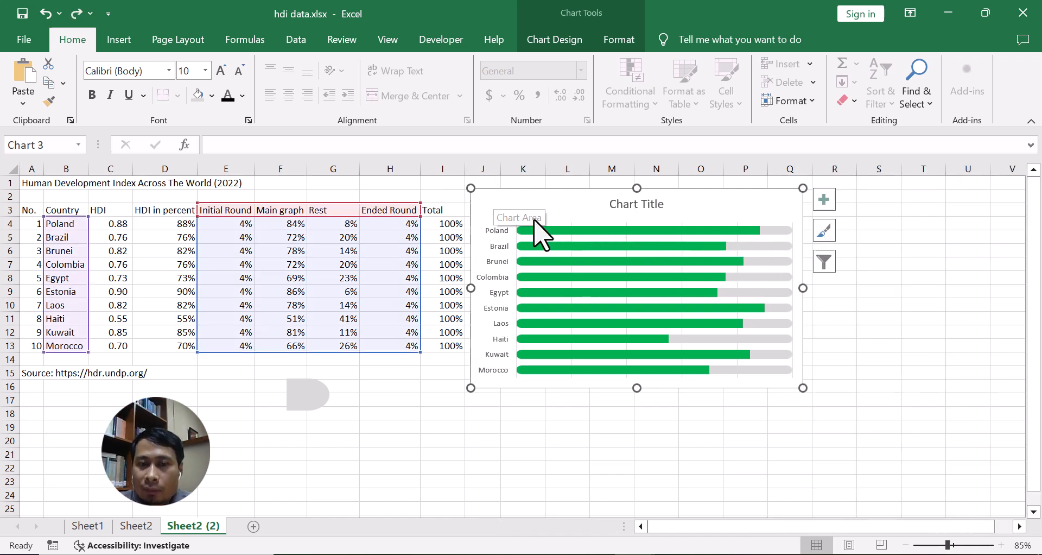
pyautogui.moveTo(803, 388); pyautogui.dragTo(870, 460)
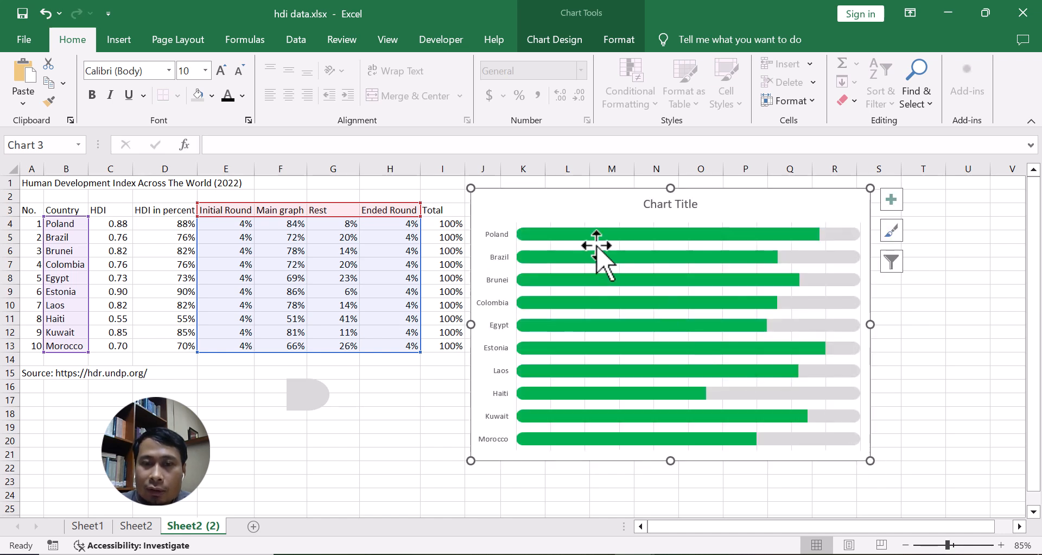
# Delete the chart's gridlines and the vertical category axis.
pyautogui.click(550, 247)
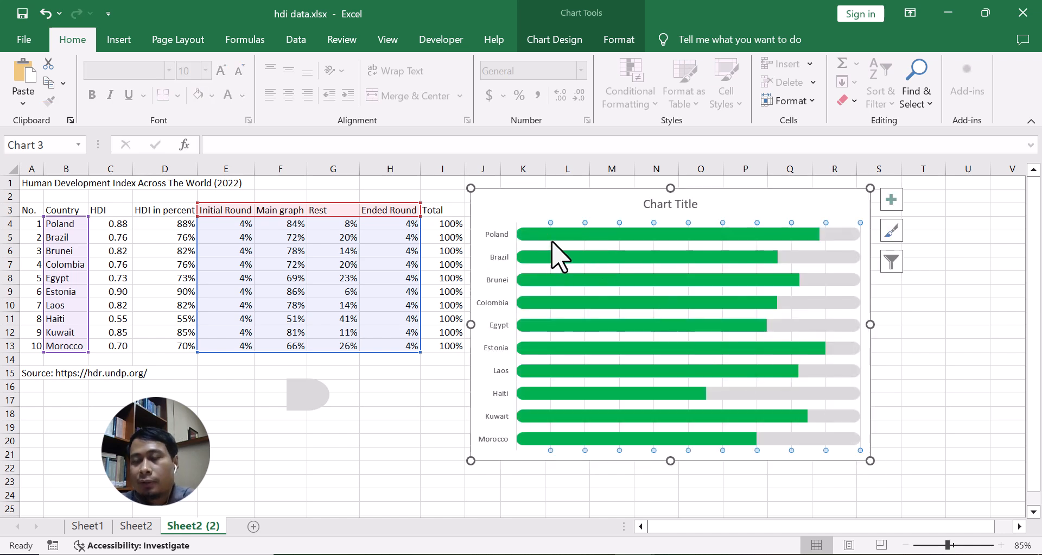
pyautogui.press('Delete')
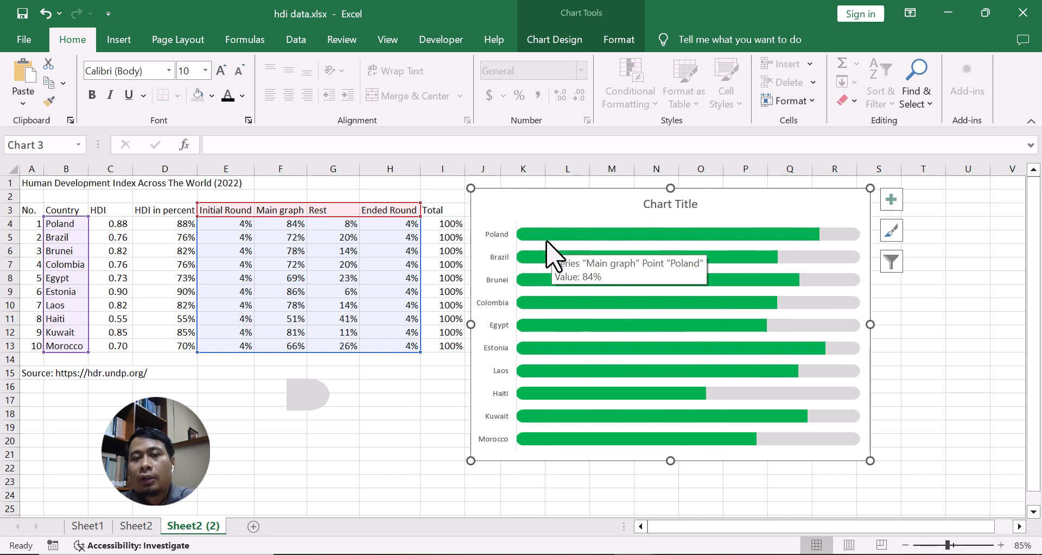
pyautogui.click(497, 240)
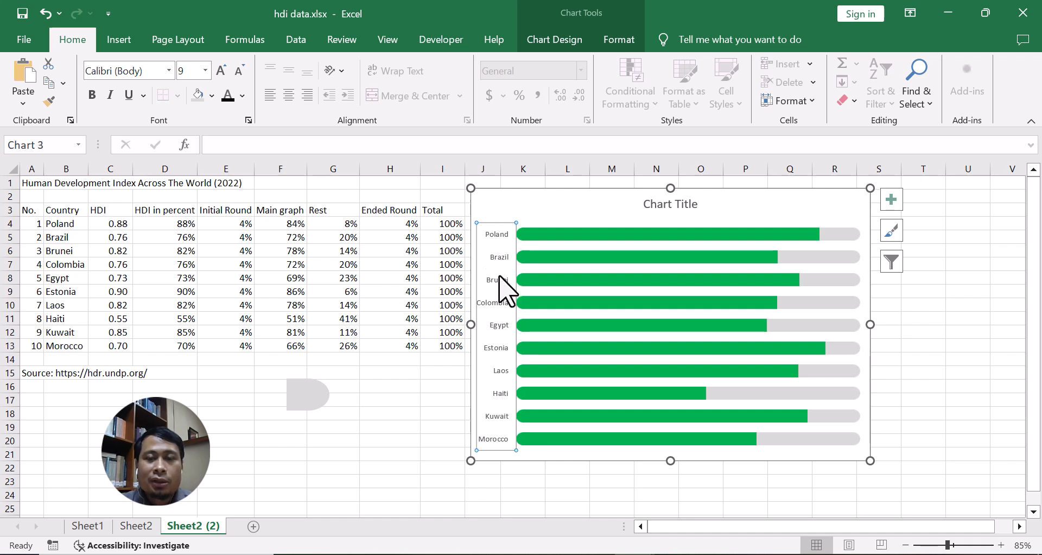
pyautogui.press('Delete')
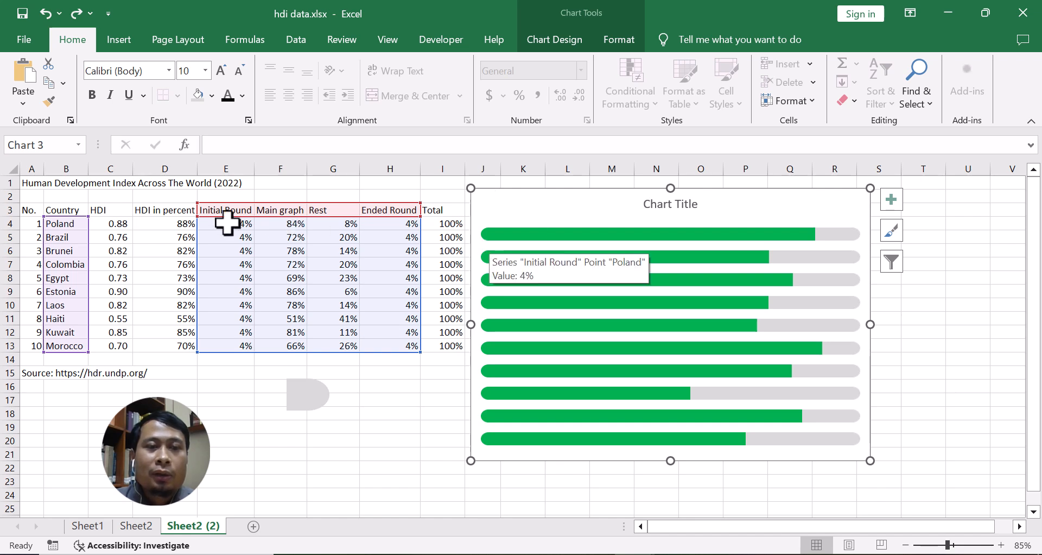
# Add data labels to the Initial Round series.
pyautogui.click(487, 236)
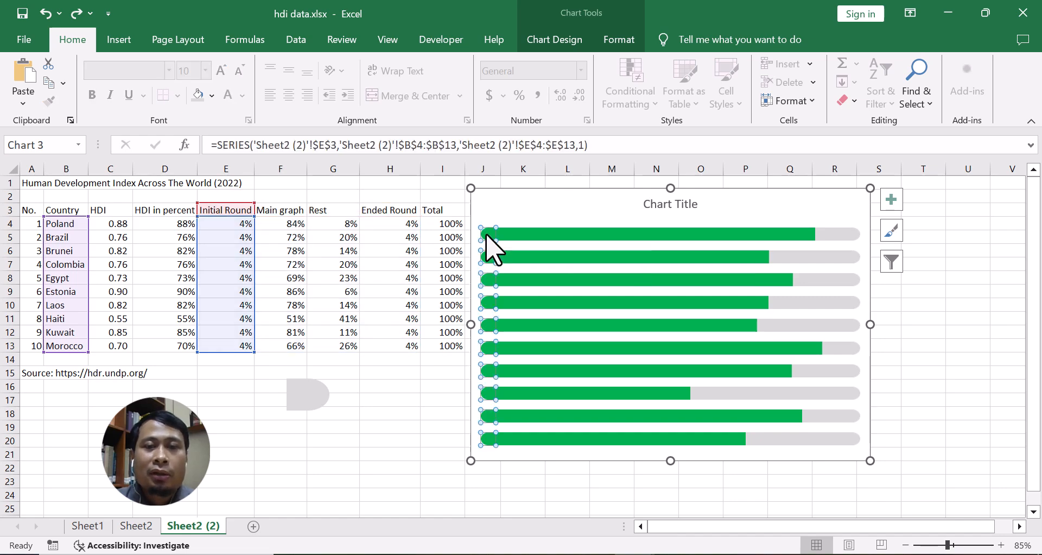
pyautogui.rightClick(487, 237)
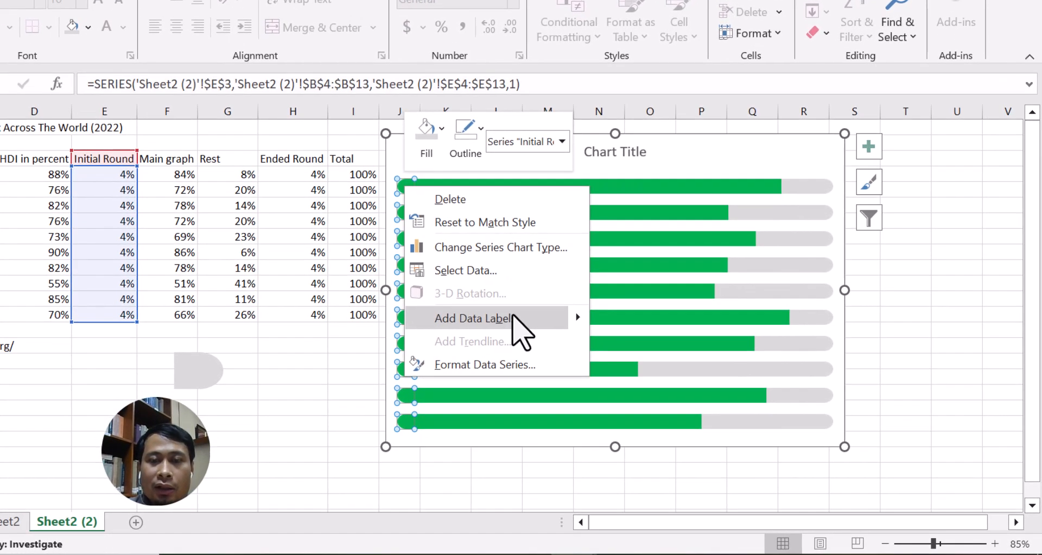
pyautogui.click(516, 325)
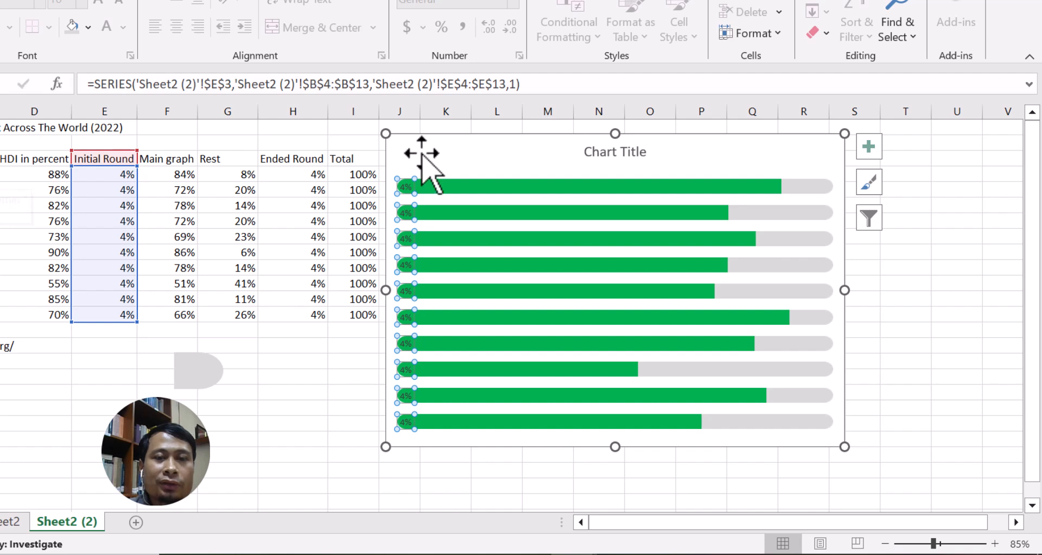
# Format the data labels to show Category Name instead of Value, positioned at Inside Base, then close the pane.
pyautogui.rightClick(408, 189)
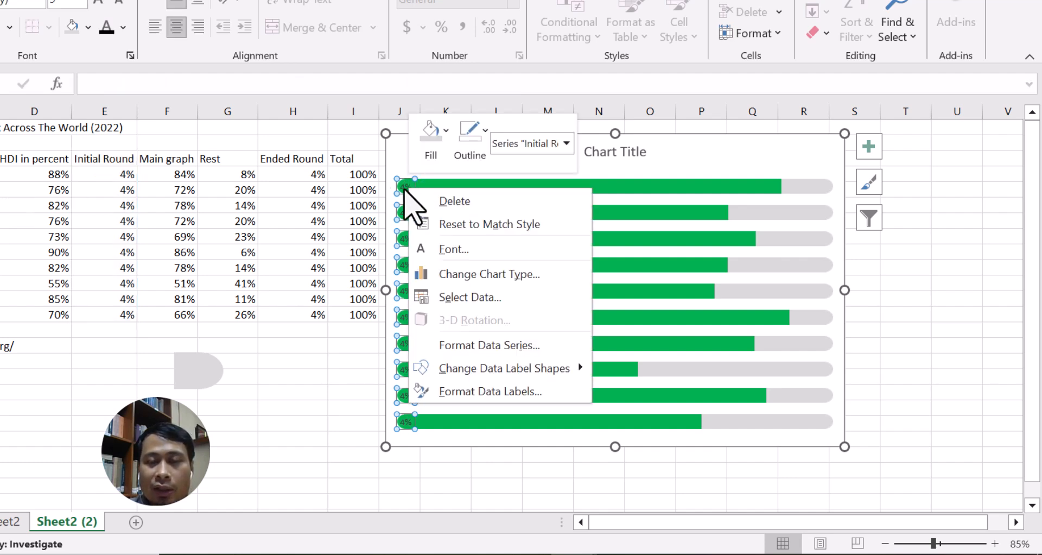
pyautogui.click(472, 392)
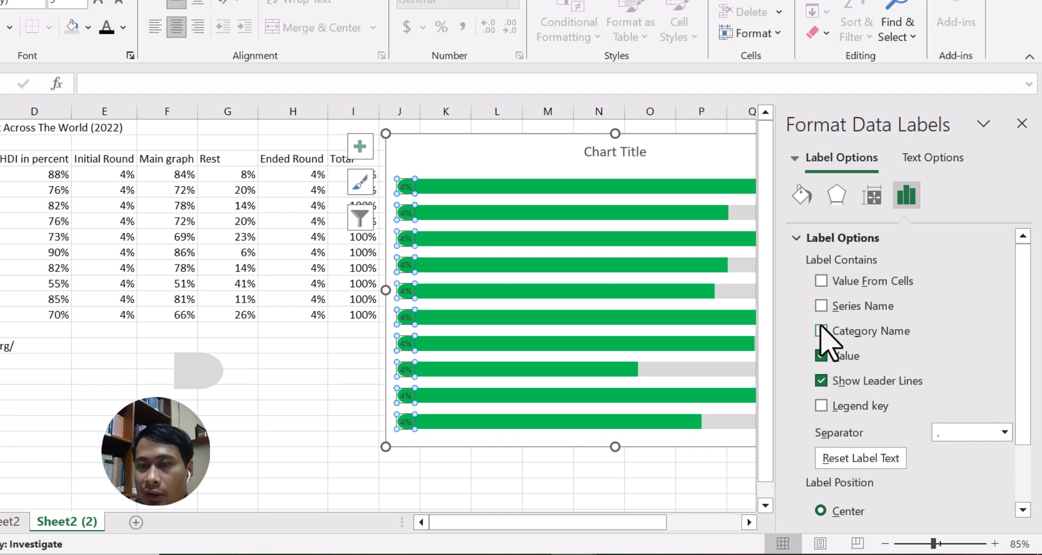
pyautogui.click(822, 331)
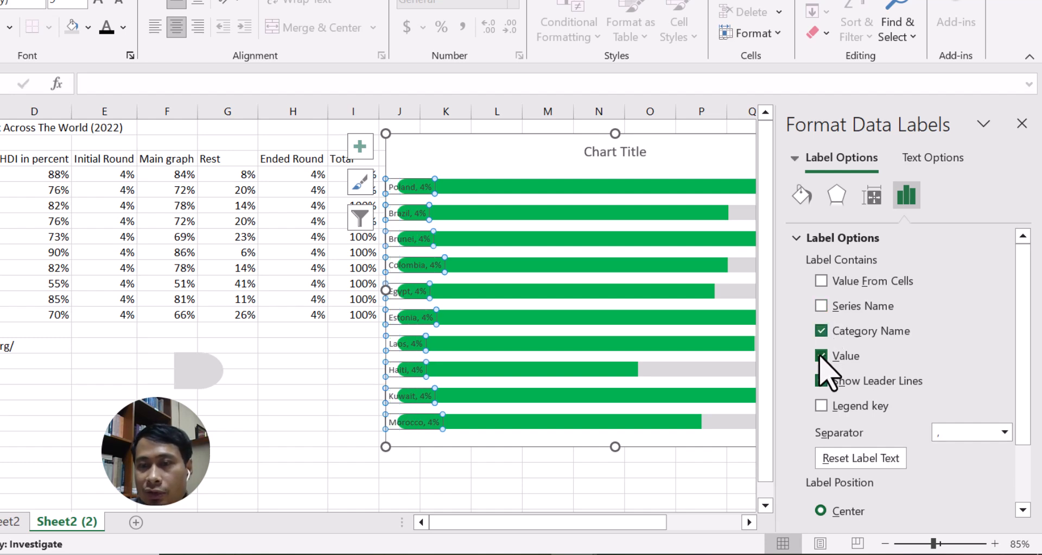
pyautogui.click(821, 356)
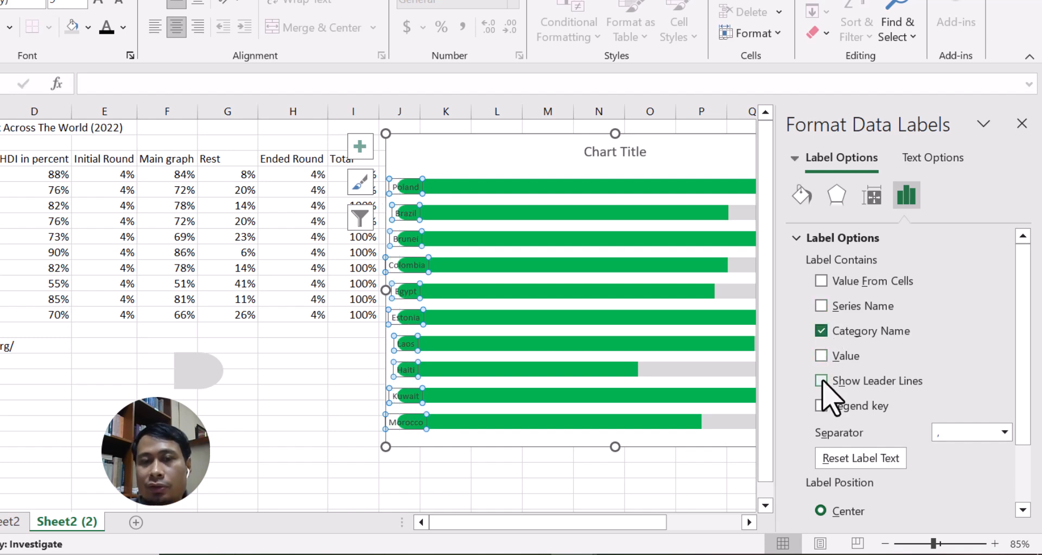
pyautogui.scroll(-3, 958, 407)
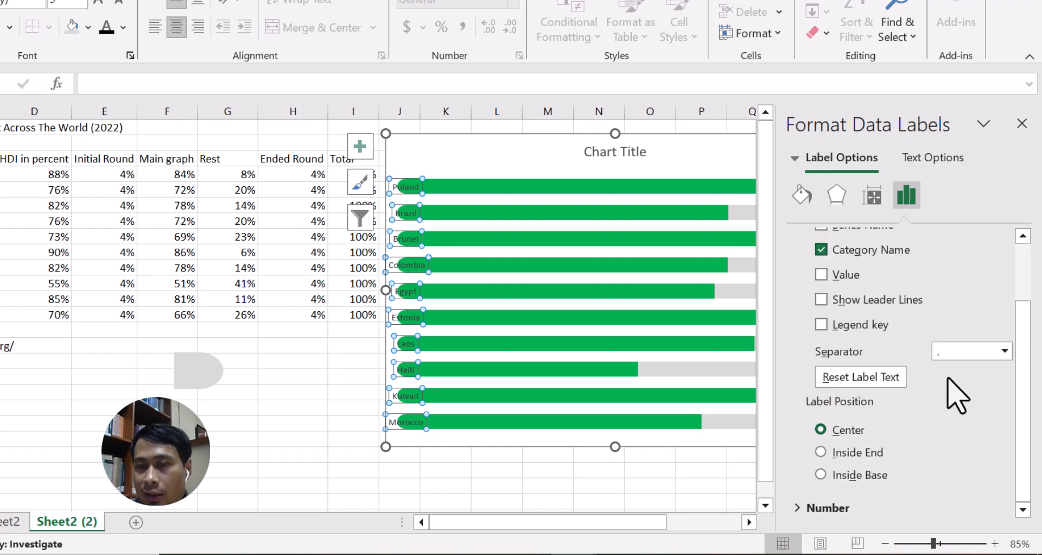
pyautogui.click(859, 476)
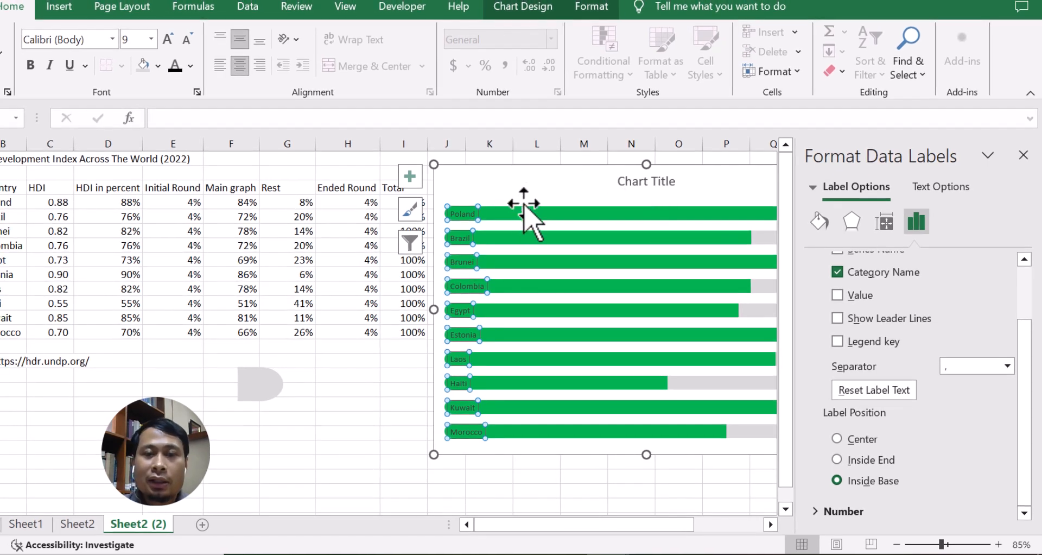
pyautogui.click(1024, 156)
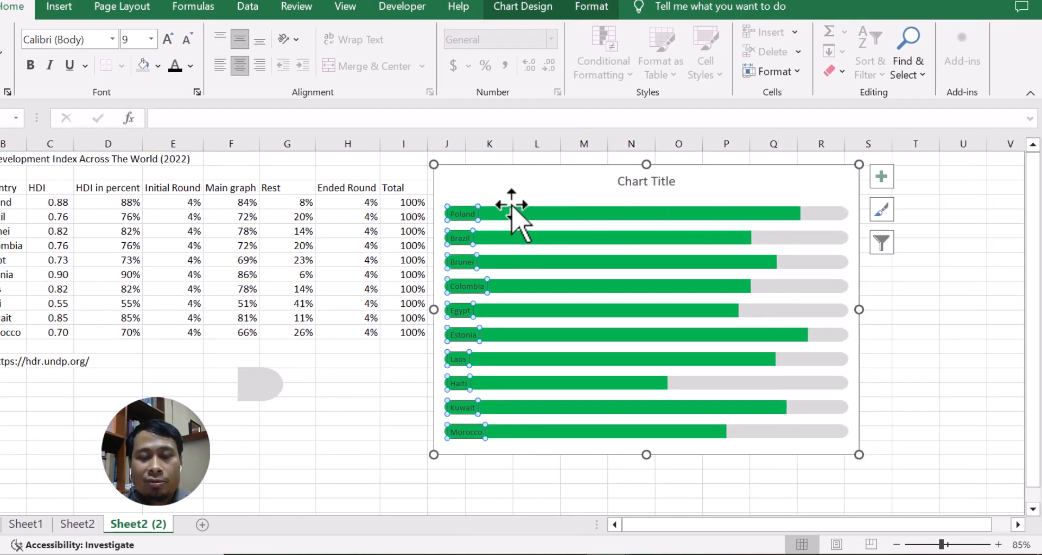
# Make the country labels bold, white and 10 pt.
pyautogui.hotkey('ctrl', 'b')
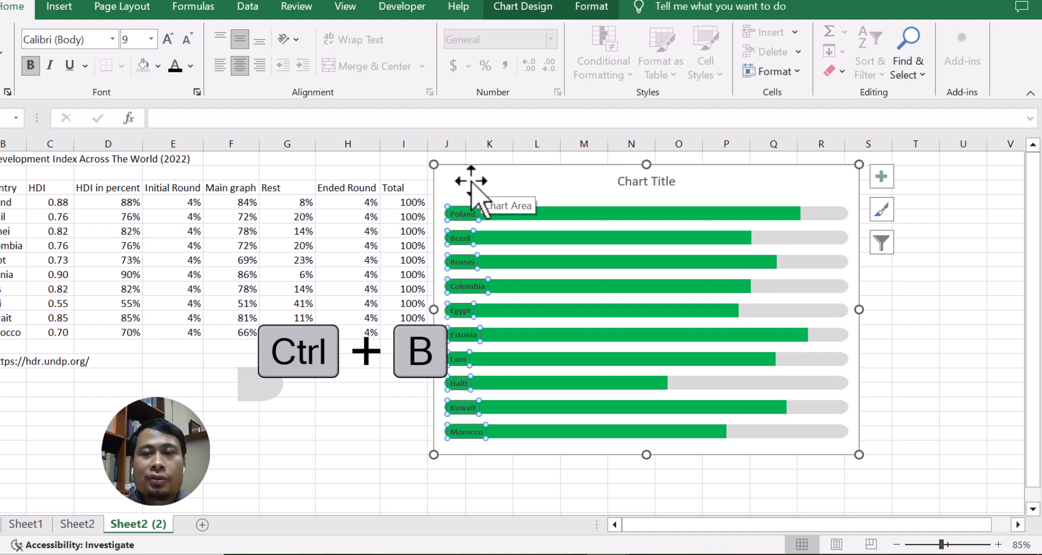
pyautogui.click(191, 66)
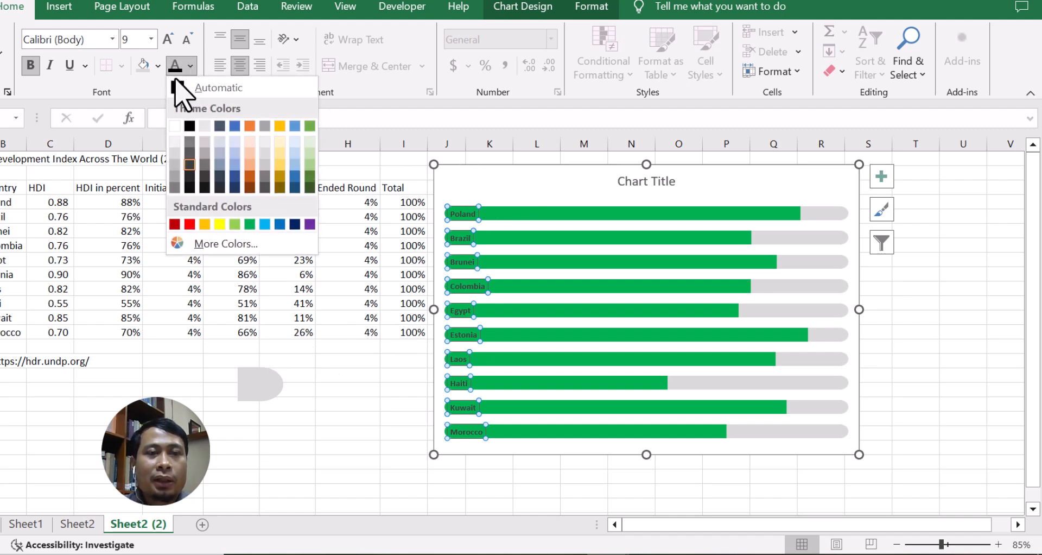
pyautogui.click(176, 127)
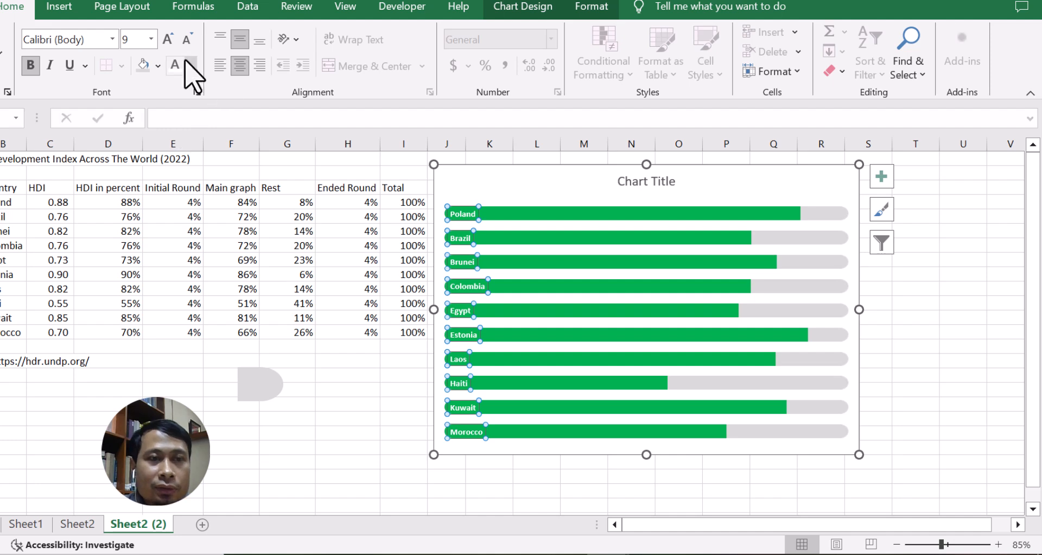
pyautogui.click(152, 40)
pyautogui.click(141, 100)
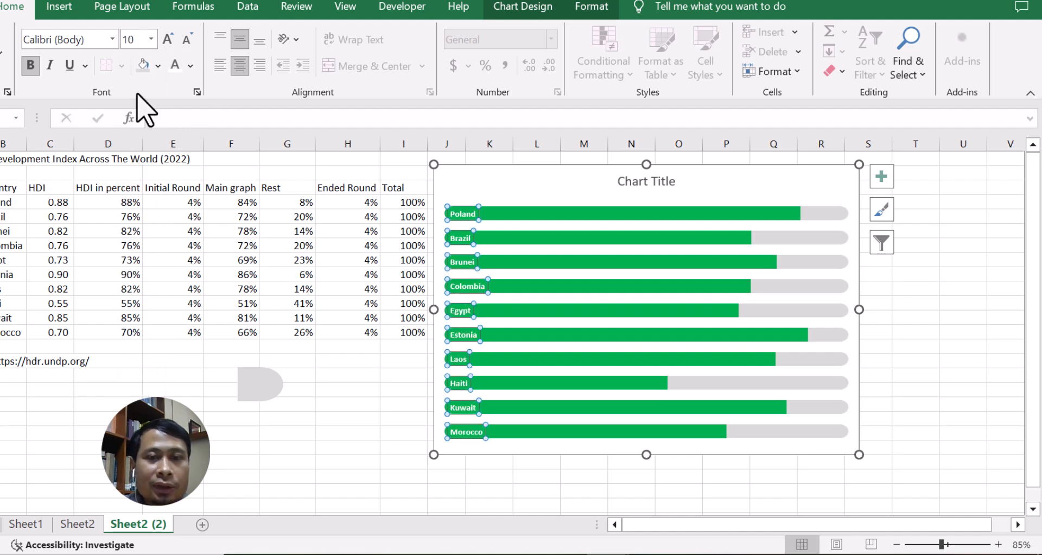
# Add data labels to the Rest series and shift the chart slightly to the left.
pyautogui.click(497, 180)
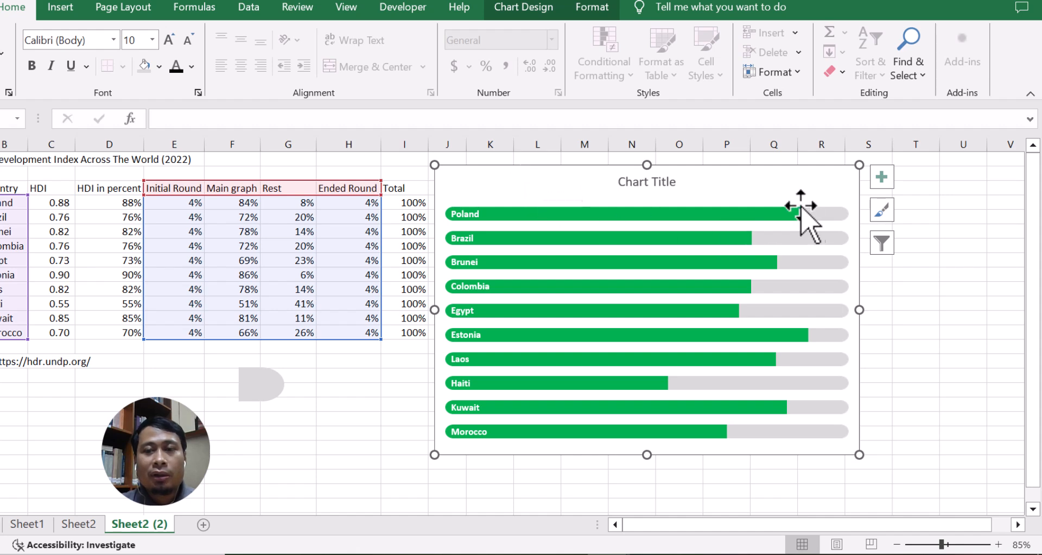
pyautogui.click(818, 232)
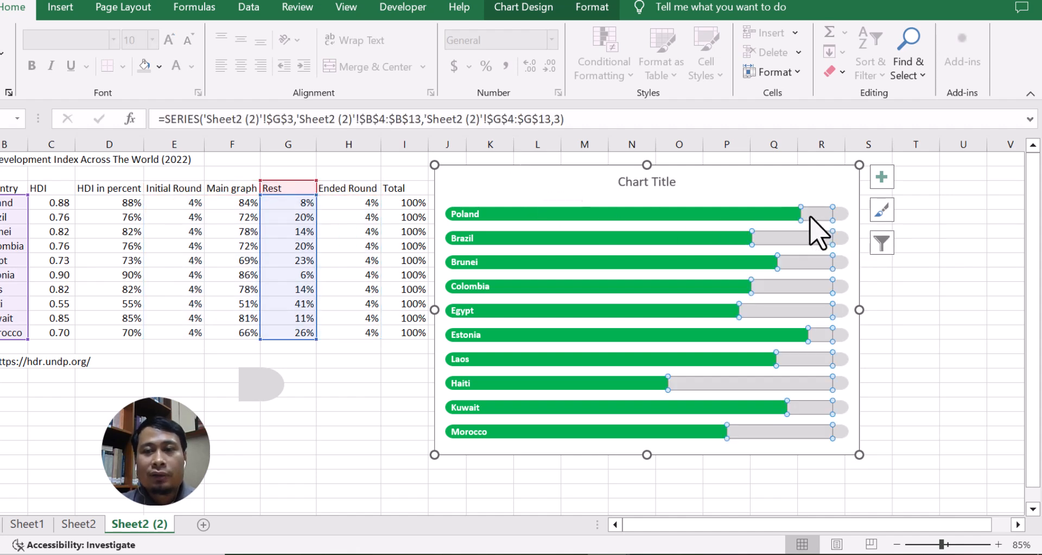
pyautogui.rightClick(818, 231)
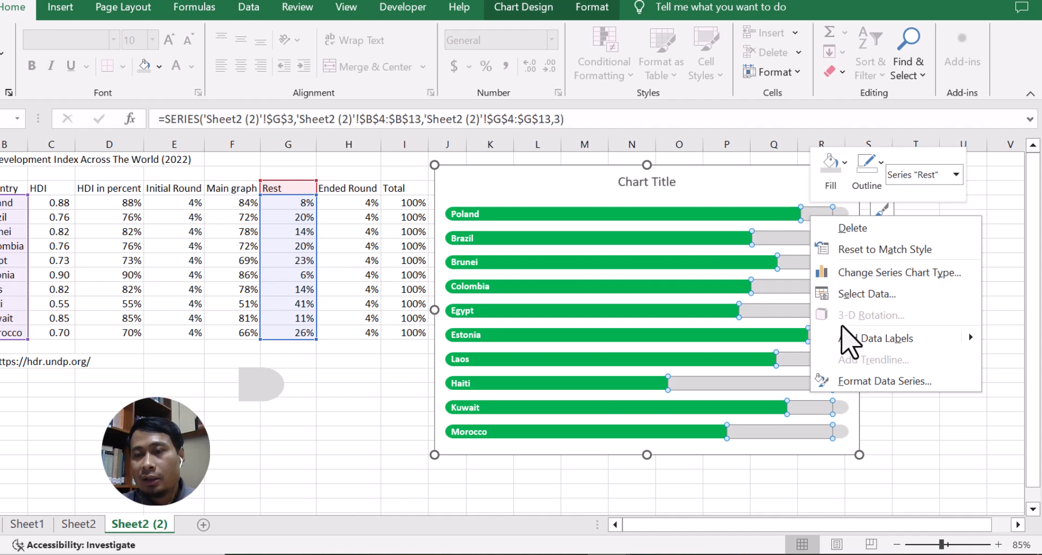
pyautogui.click(844, 338)
pyautogui.click(780, 187)
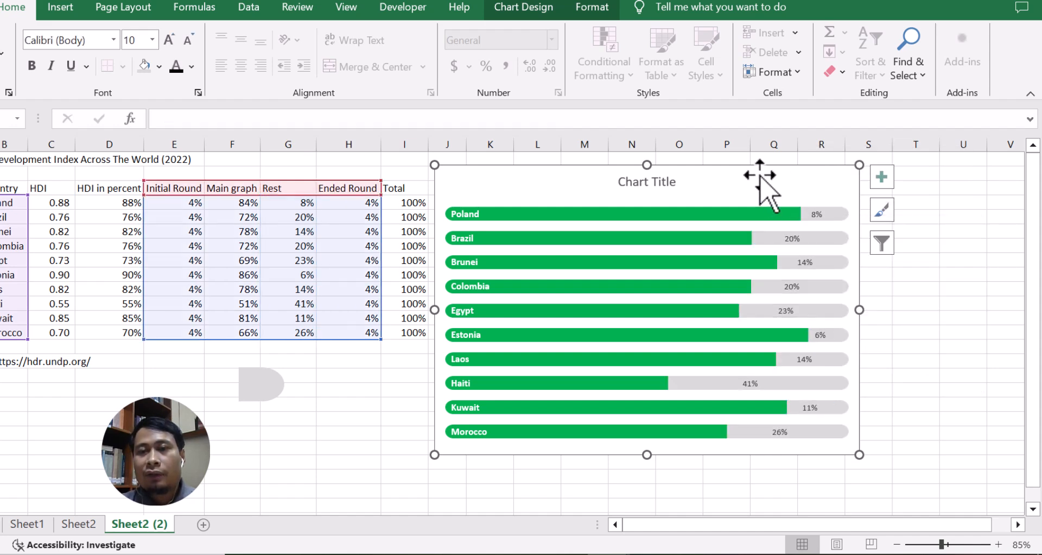
pyautogui.moveTo(752, 174); pyautogui.dragTo(693, 174)
# Set the Rest series labels to take their values from cells, using the HDI range C4:C13.
pyautogui.click(754, 212)
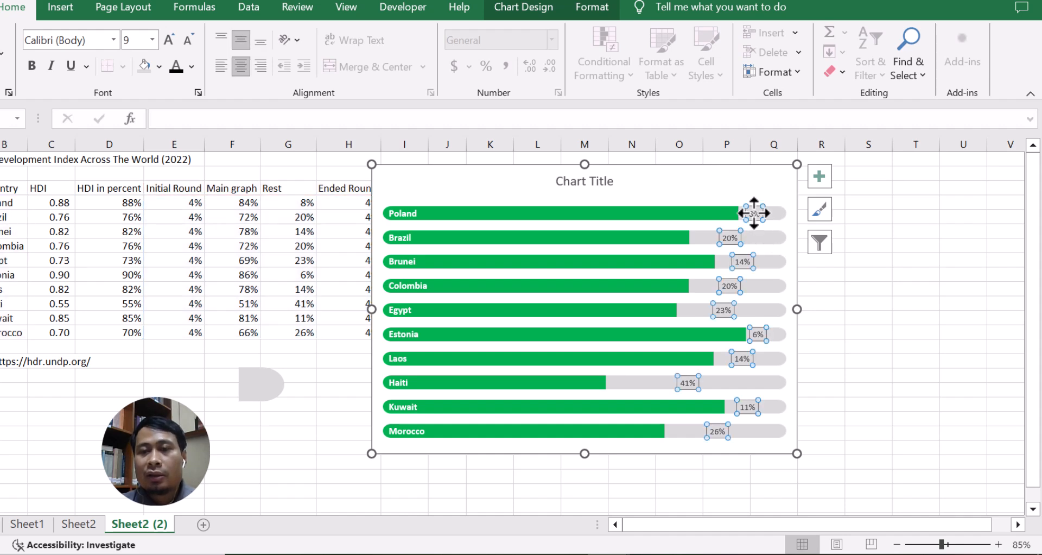
pyautogui.rightClick(753, 213)
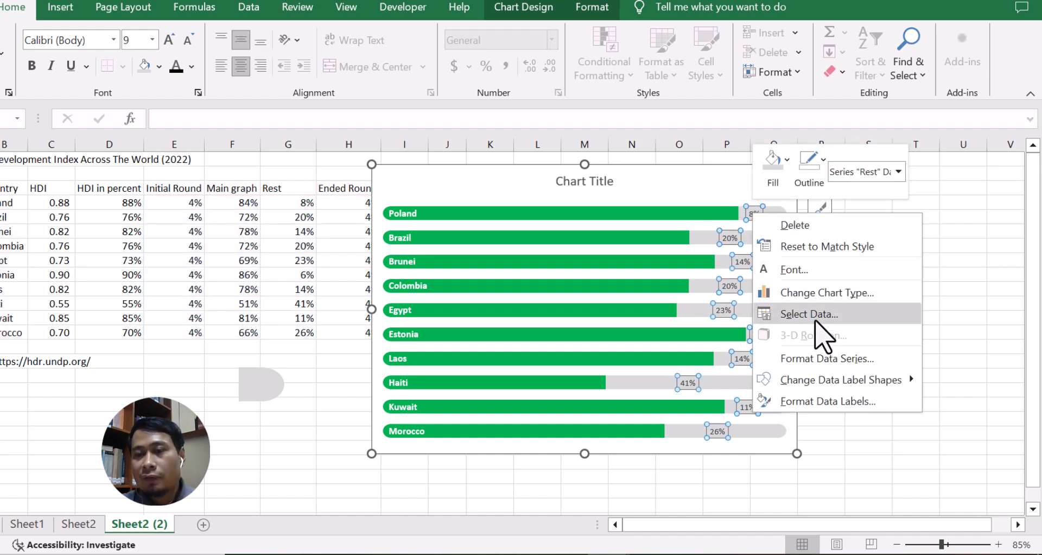
pyautogui.click(823, 398)
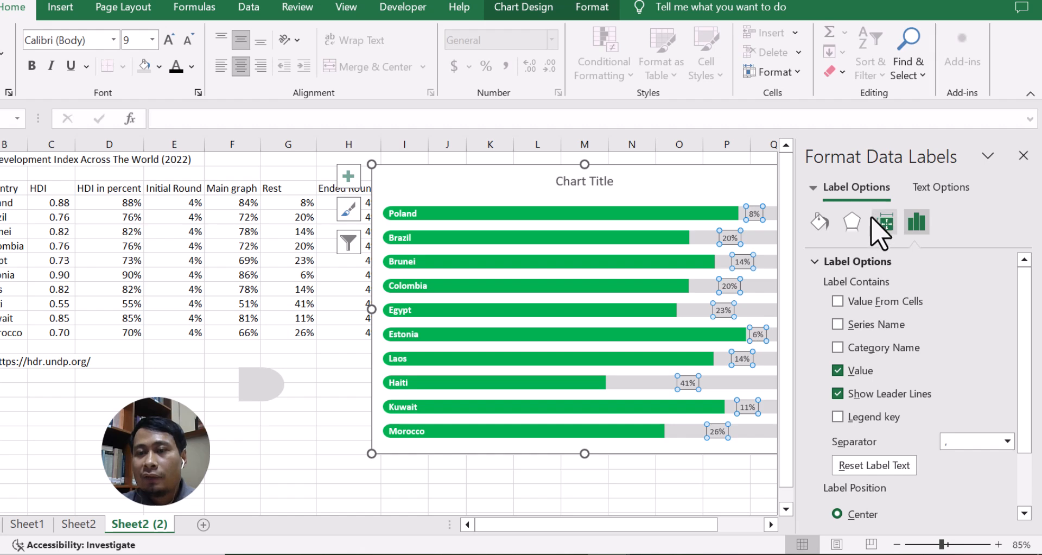
pyautogui.click(864, 302)
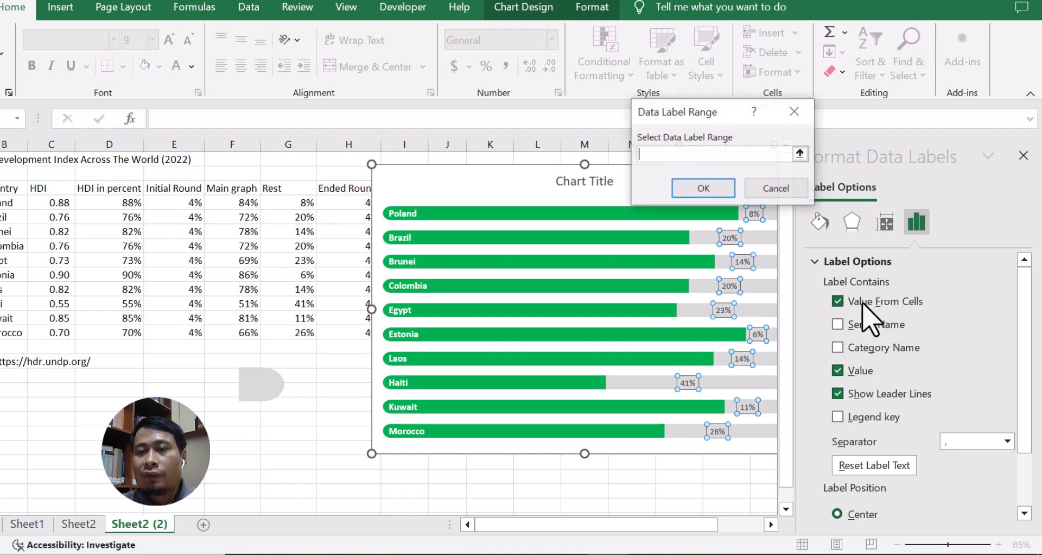
pyautogui.click(801, 154)
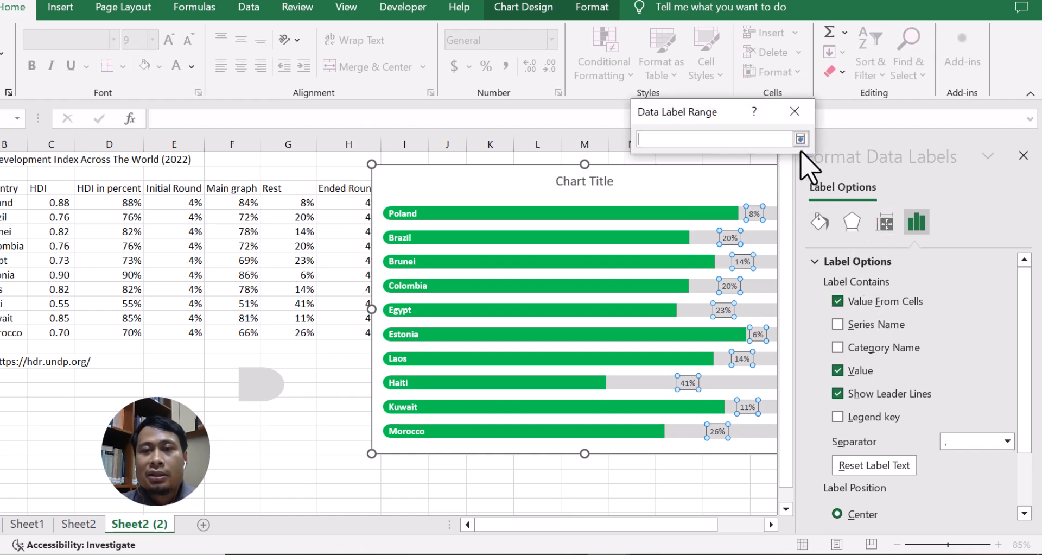
pyautogui.moveTo(44, 205); pyautogui.dragTo(49, 333)
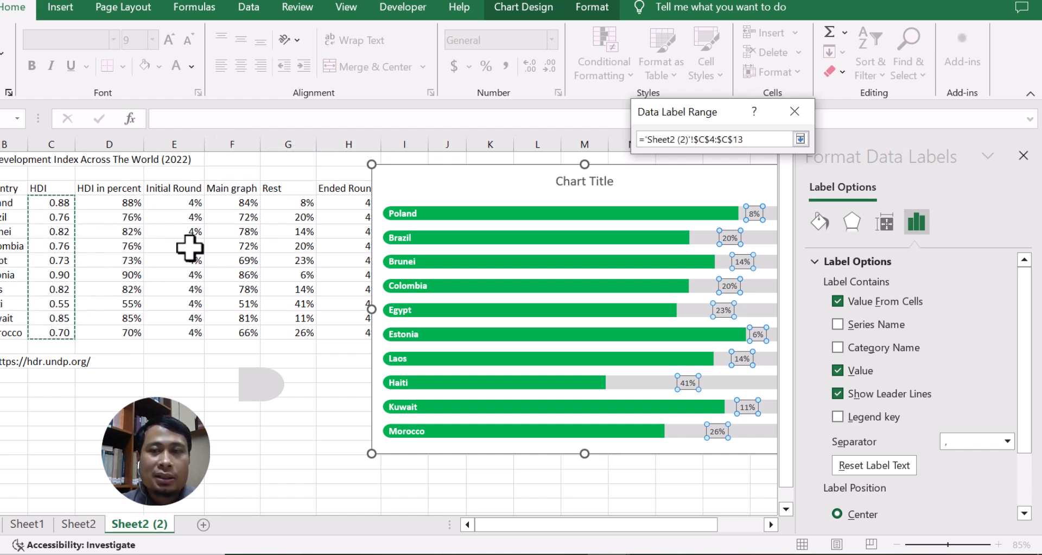
pyautogui.click(801, 139)
pyautogui.click(704, 188)
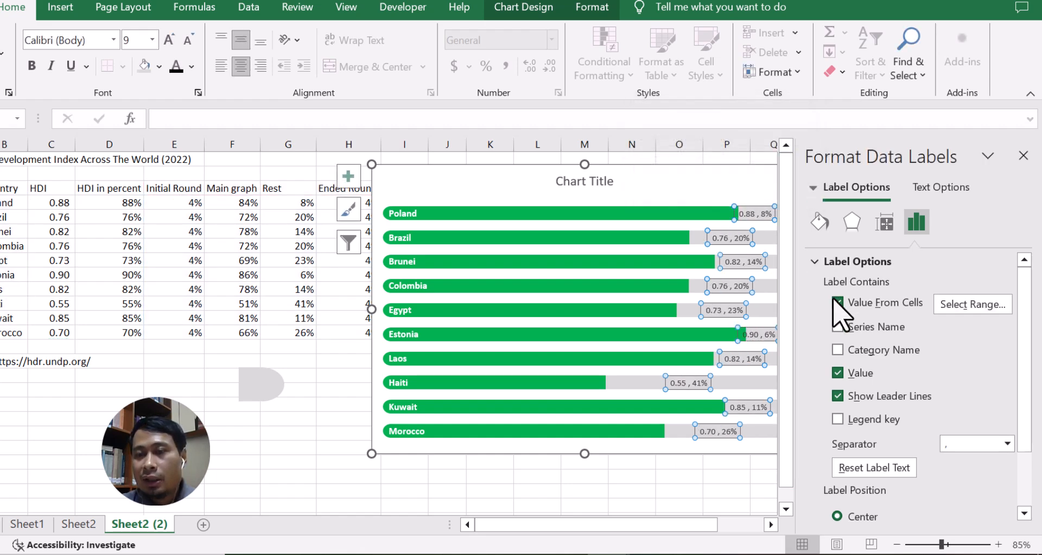
# Turn off Value and Show Leader Lines for those labels, place them at Inside Base, and close the pane.
pyautogui.click(841, 373)
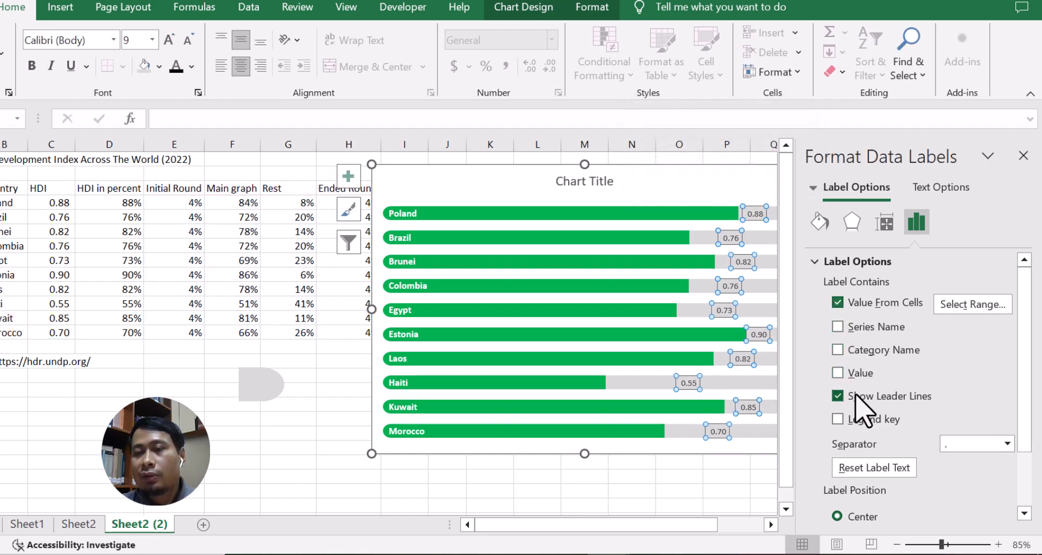
pyautogui.click(840, 396)
pyautogui.scroll(-3, 904, 363)
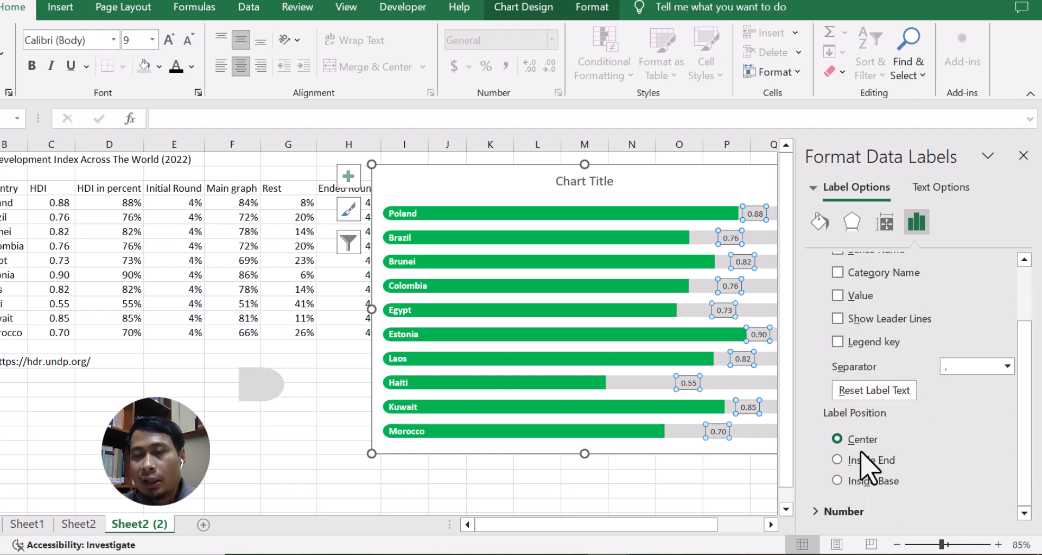
pyautogui.click(837, 481)
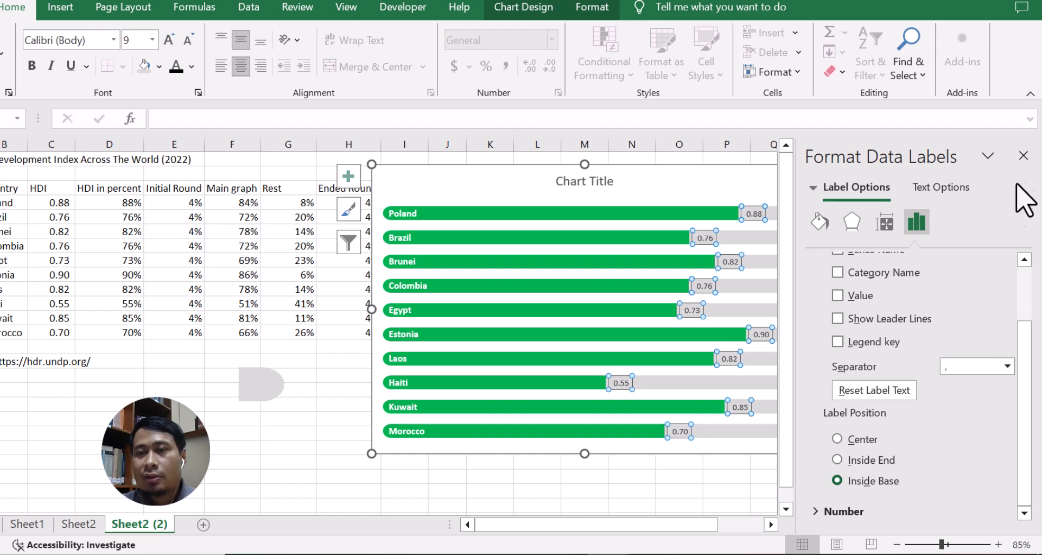
pyautogui.click(1024, 156)
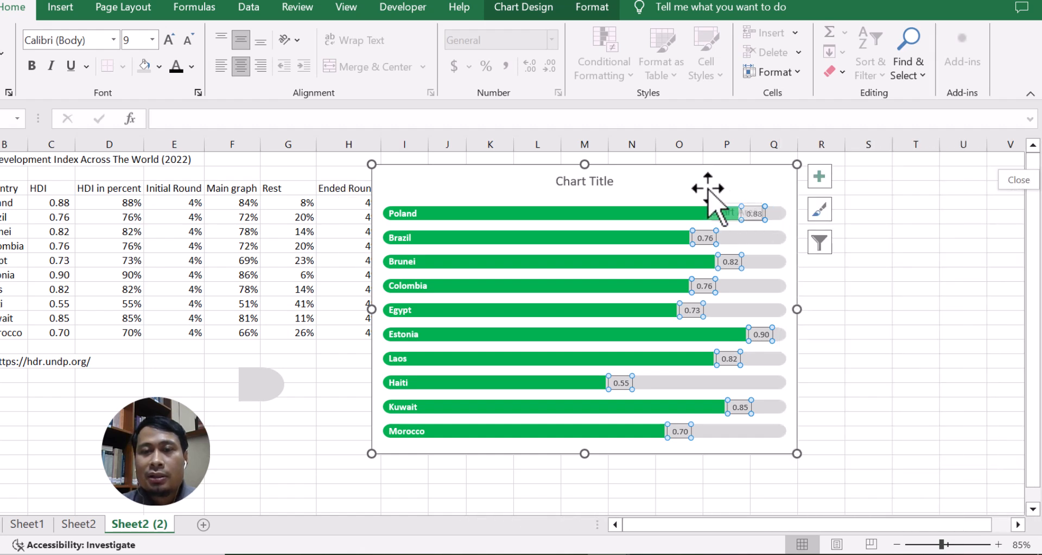
# Make the HDI value labels bold at 10 pt.
pyautogui.hotkey('ctrl', 'b')
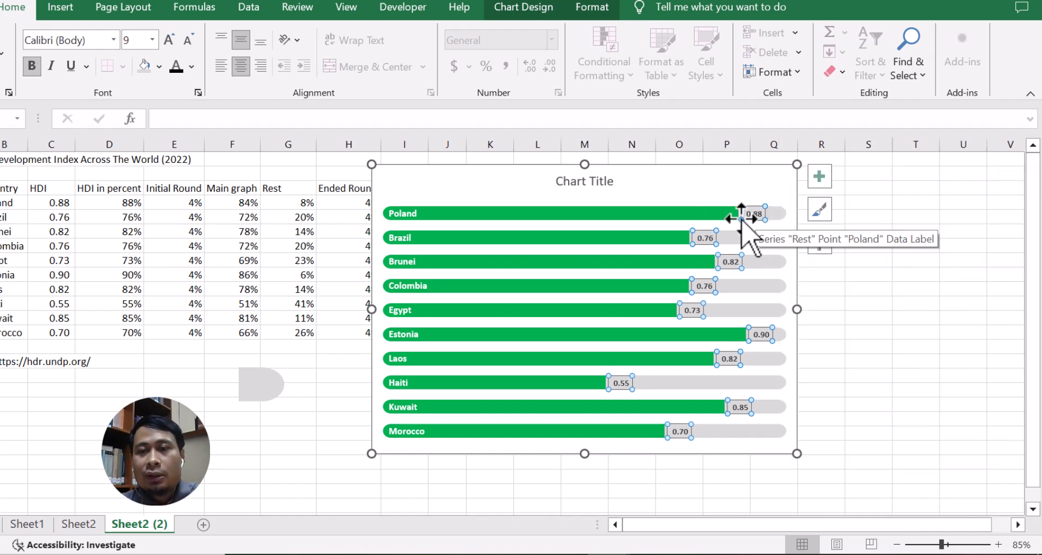
pyautogui.click(153, 39)
pyautogui.click(139, 104)
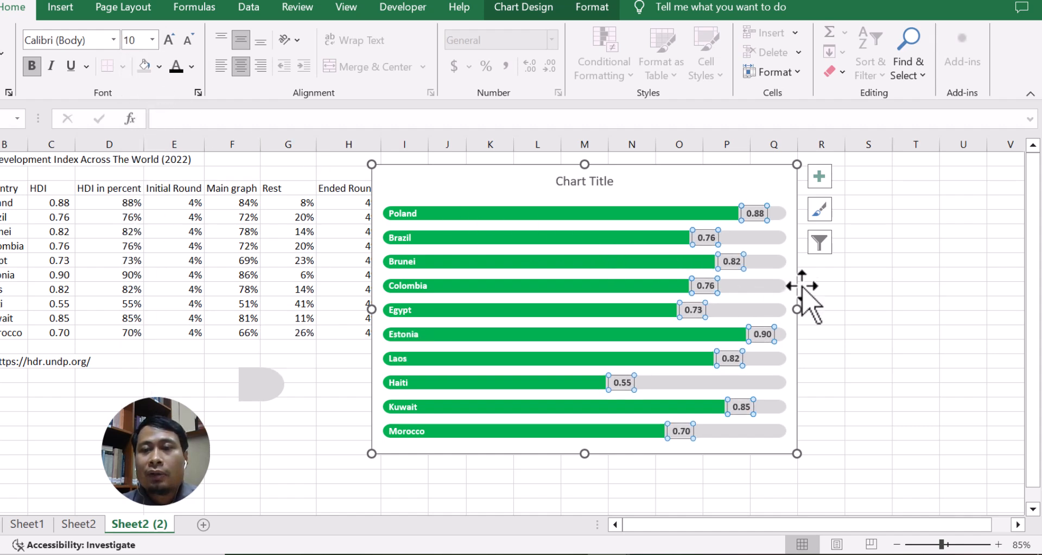
# Link the chart title to cell A1.
pyautogui.click(661, 179)
pyautogui.moveTo(644, 170); pyautogui.dragTo(678, 168)
pyautogui.click(636, 178)
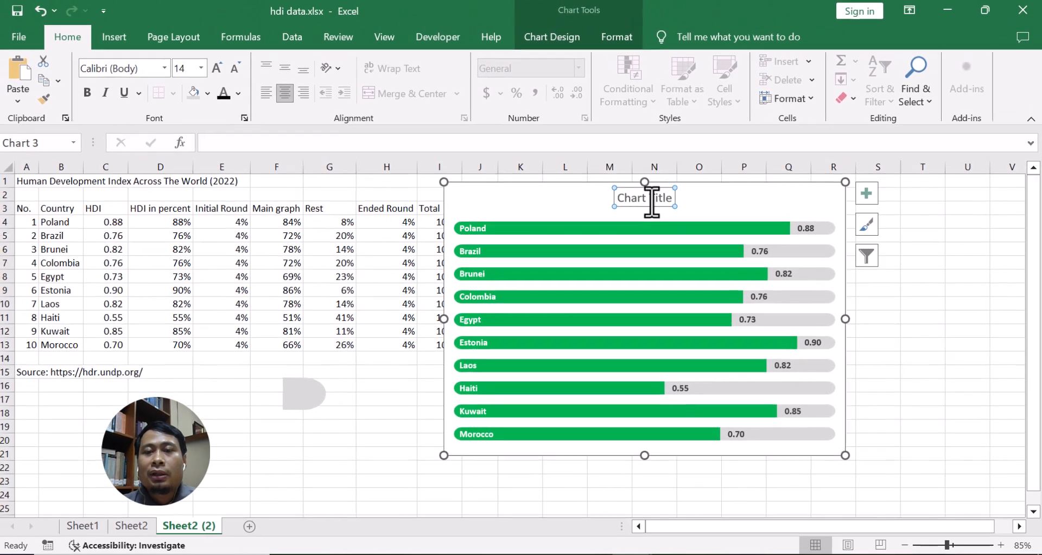
pyautogui.doubleClick(663, 201)
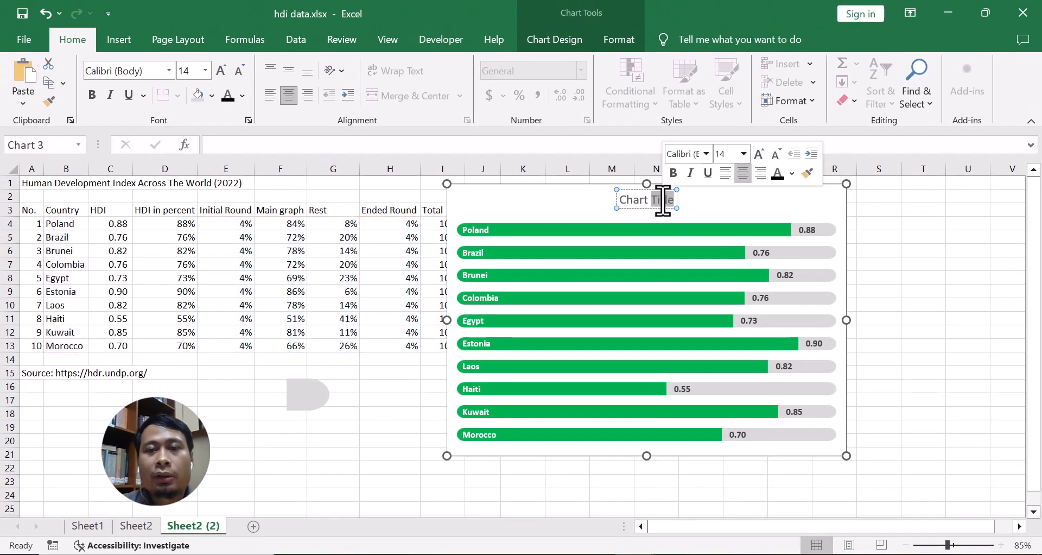
pyautogui.click(251, 146)
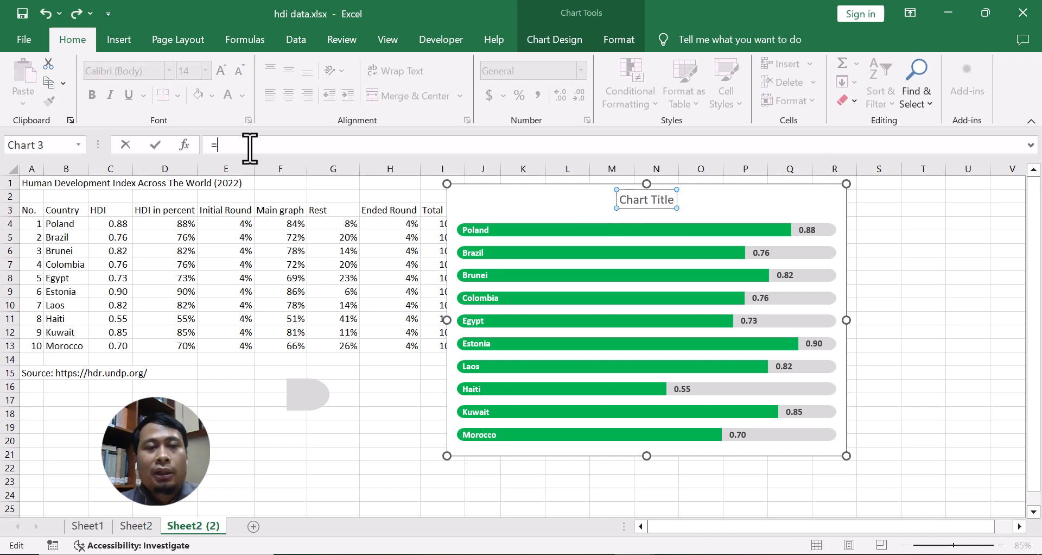
pyautogui.click(32, 184)
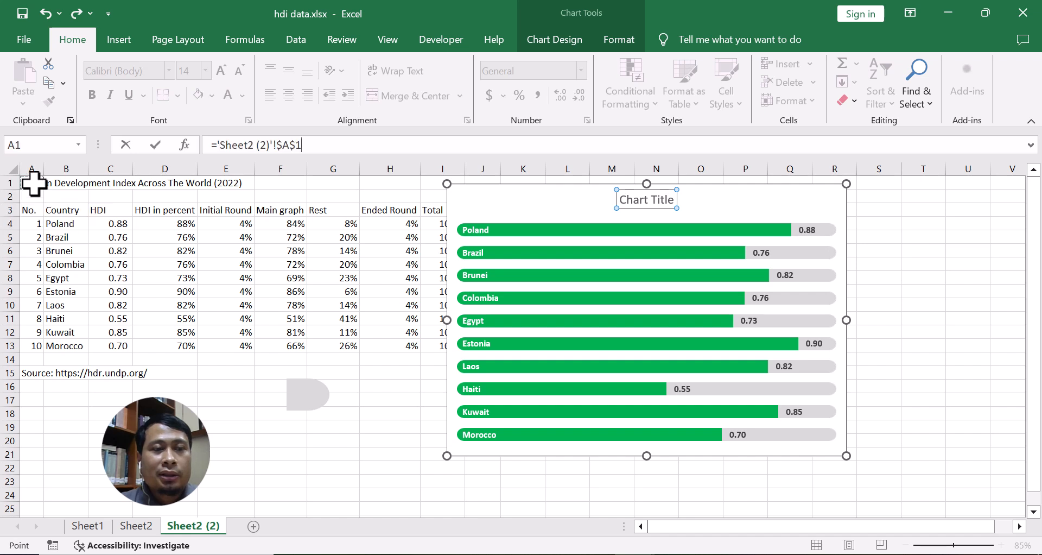
pyautogui.press('Return')
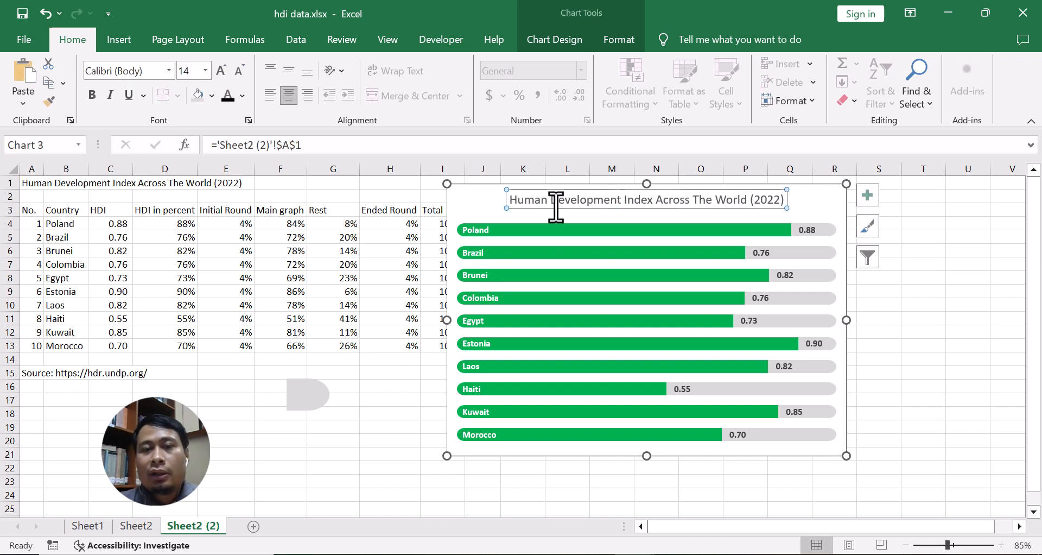
# Move the chart title to the chart's left edge and make it bold.
pyautogui.moveTo(557, 192); pyautogui.dragTo(510, 192)
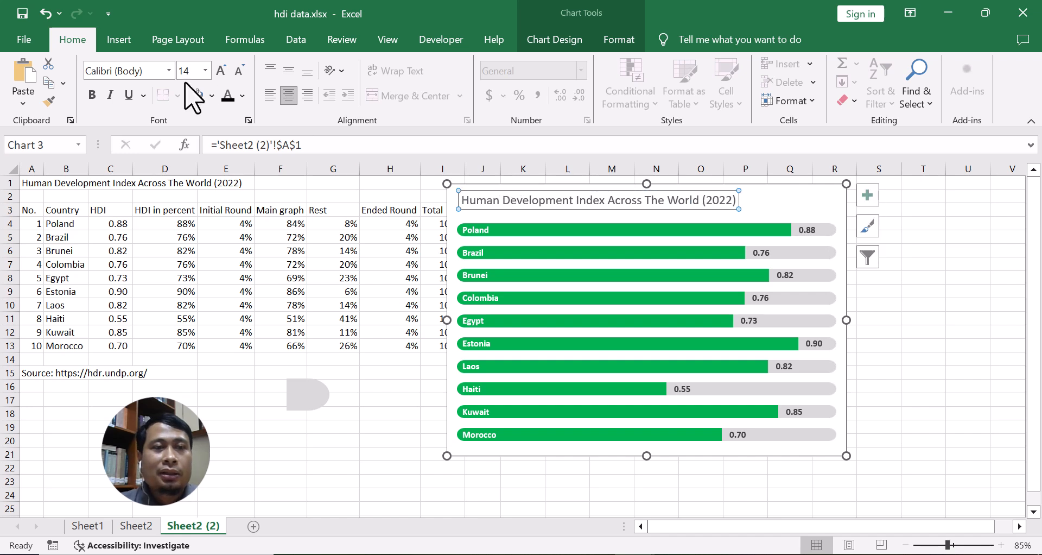
pyautogui.click(228, 95)
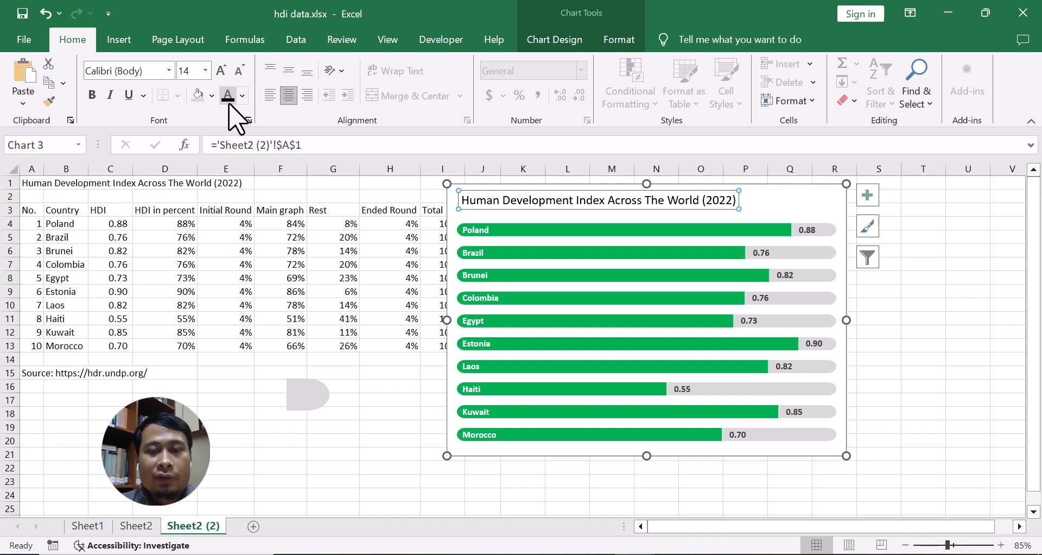
pyautogui.hotkey('ctrl', 'b')
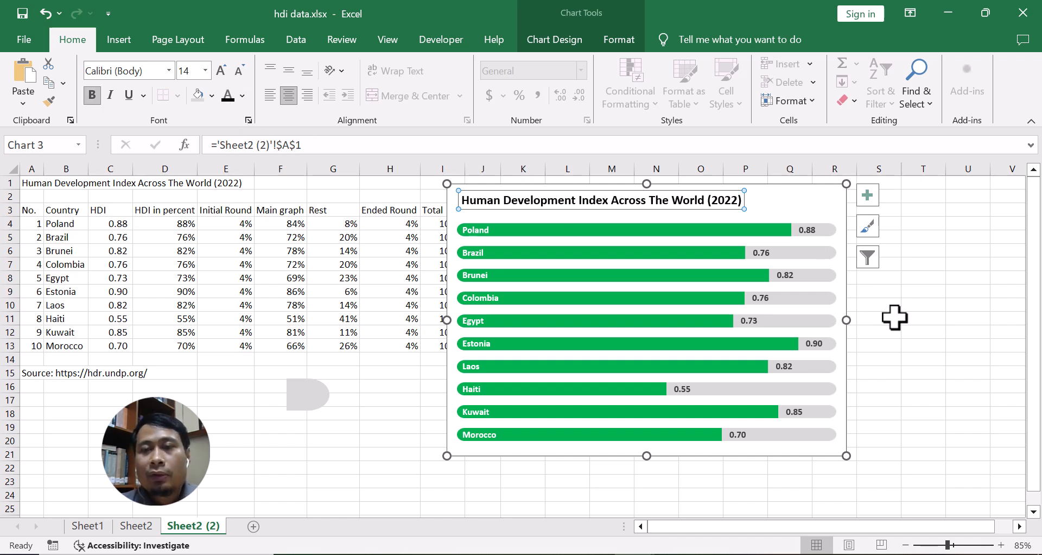
# Insert a text box along the bottom of the chart beneath the Morocco bar.
pyautogui.click(895, 318)
pyautogui.click(790, 217)
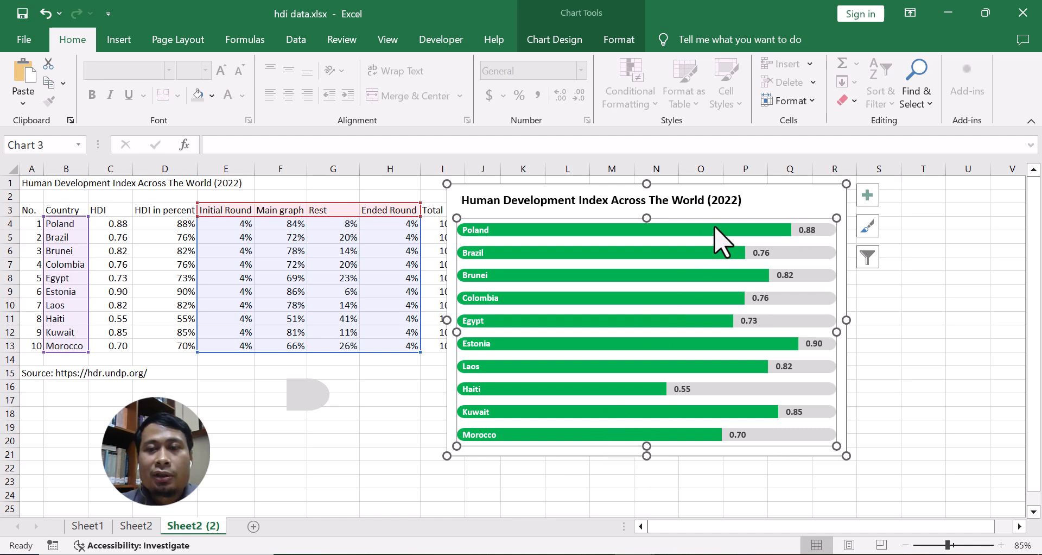
pyautogui.click(779, 198)
pyautogui.click(777, 187)
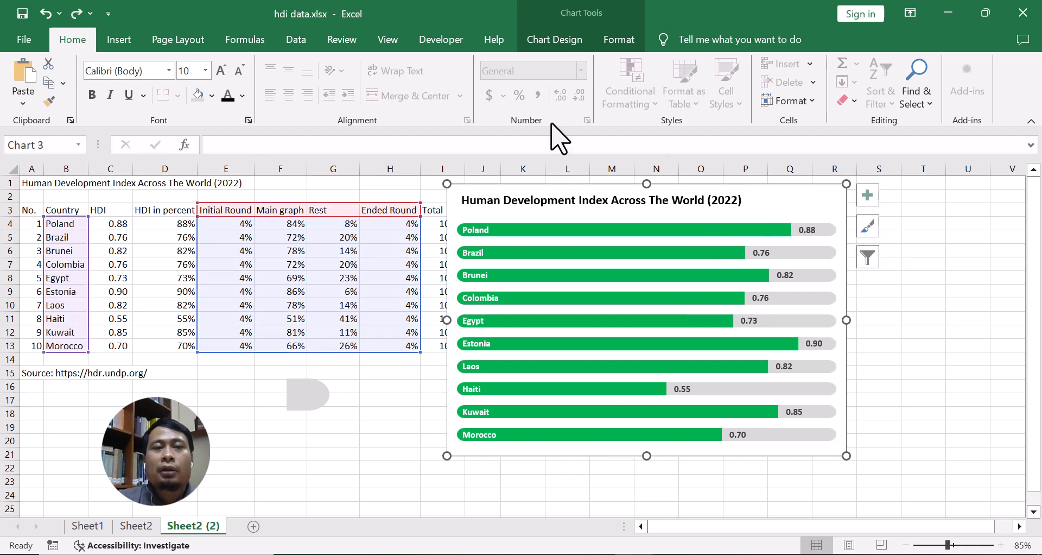
pyautogui.click(123, 41)
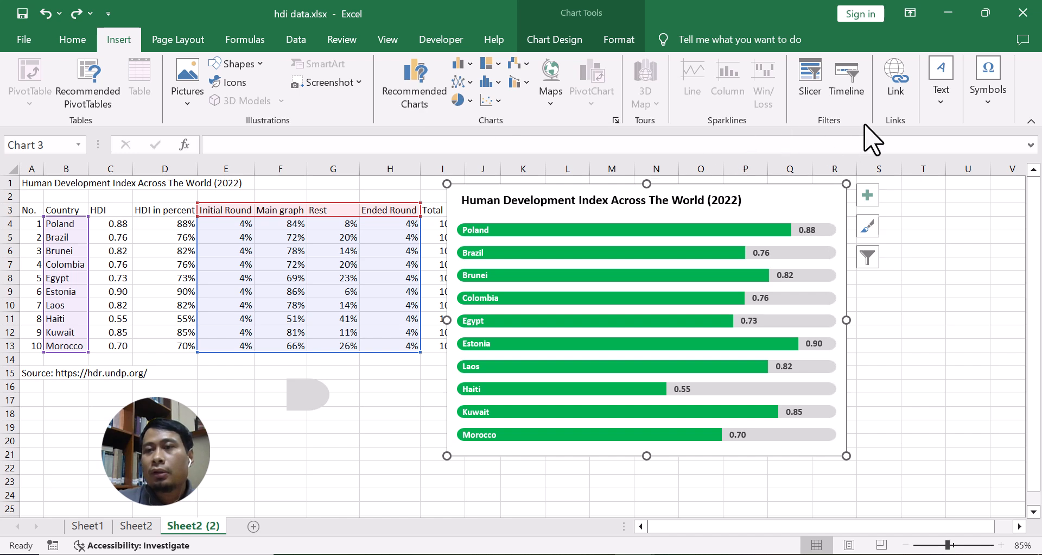
pyautogui.click(940, 93)
pyautogui.click(865, 148)
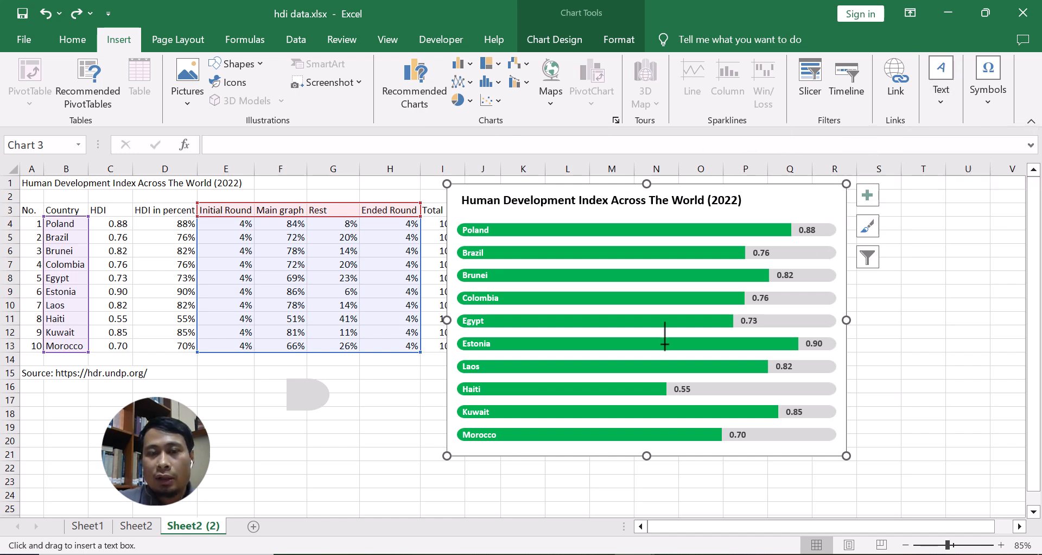
pyautogui.moveTo(460, 447); pyautogui.dragTo(642, 432)
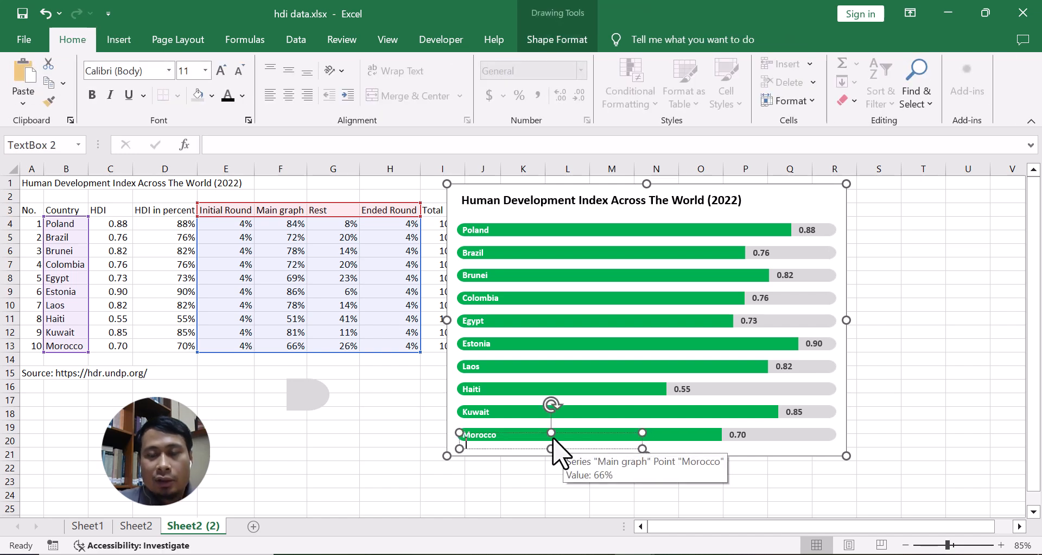
# Link the text box to cell A15 so it shows the source note.
pyautogui.click(243, 145)
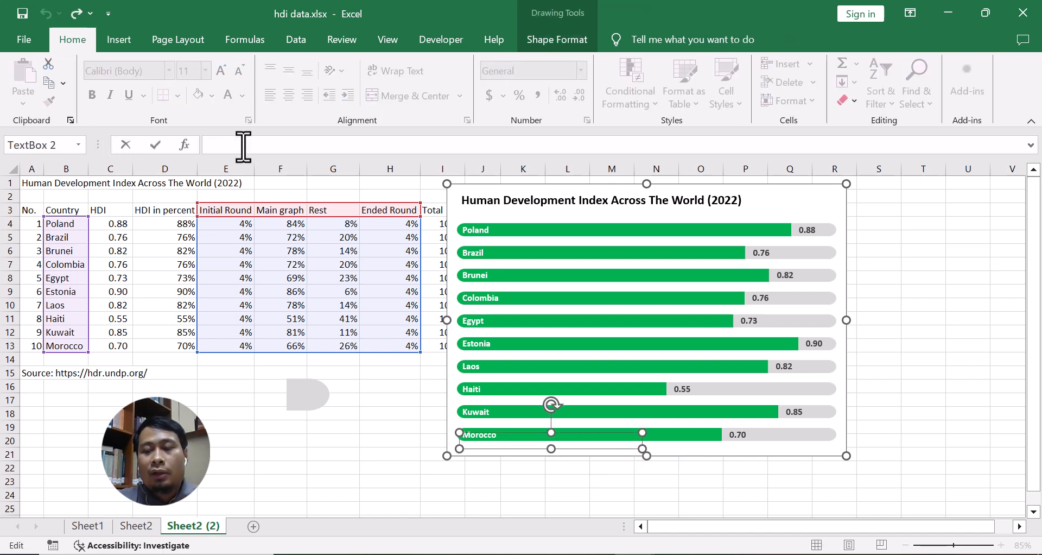
pyautogui.click(26, 374)
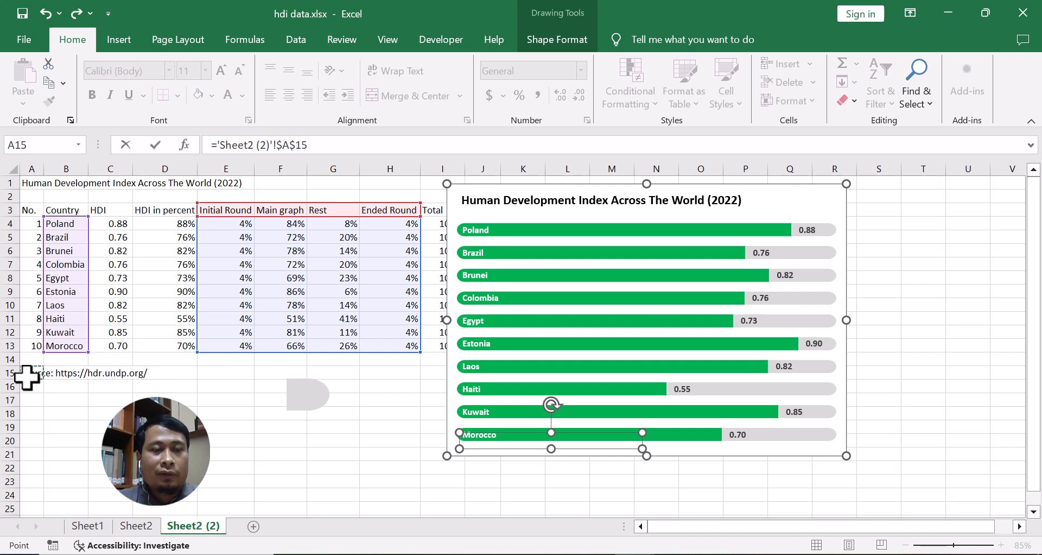
pyautogui.press('Return')
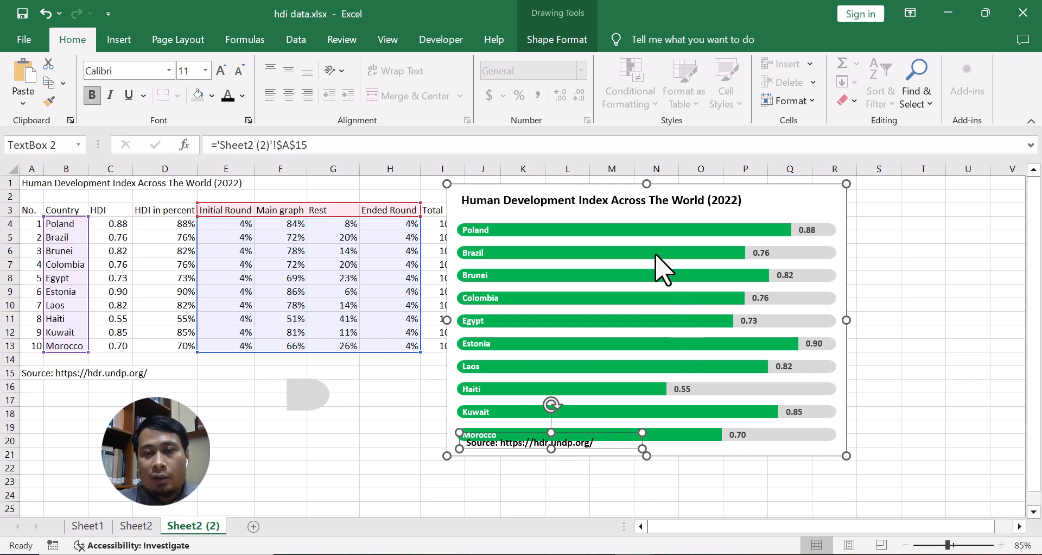
# Move the plot area up slightly so the bars clear the source note.
pyautogui.click(650, 218)
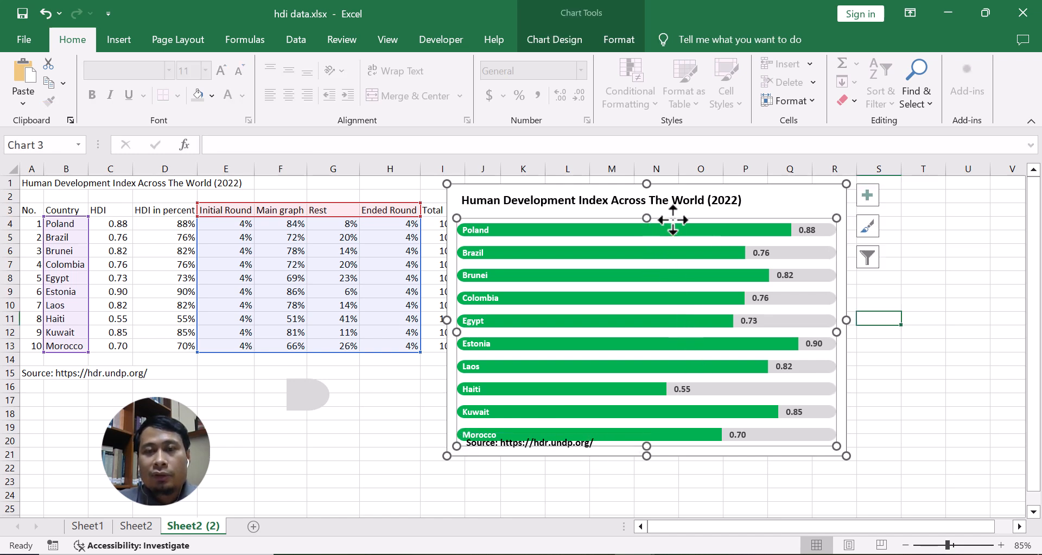
pyautogui.moveTo(673, 220); pyautogui.dragTo(674, 211)
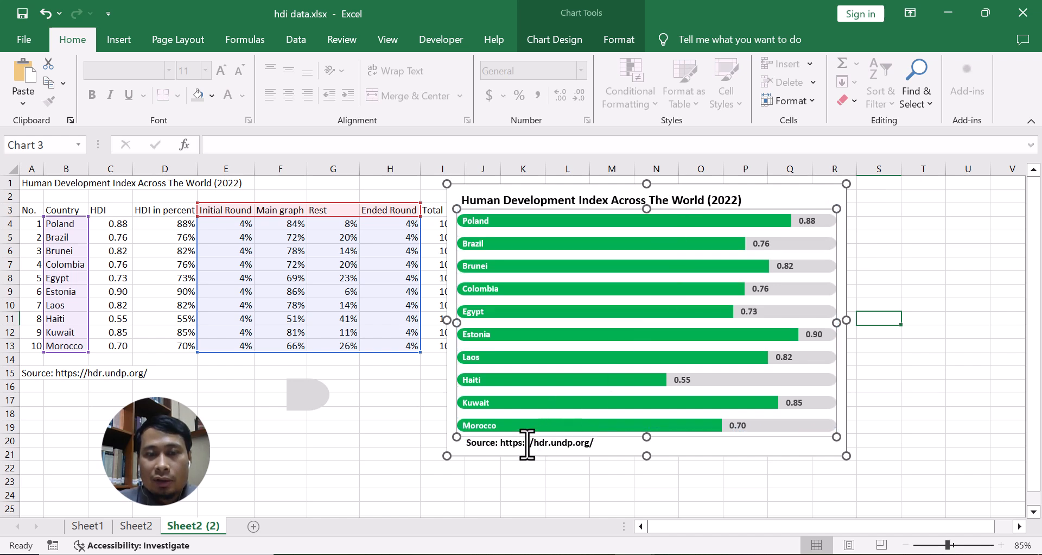
# Move the source note text box slightly left so it lines up with the chart title and bars.
pyautogui.click(546, 441)
pyautogui.moveTo(542, 435); pyautogui.dragTo(531, 437)
pyautogui.click(601, 294)
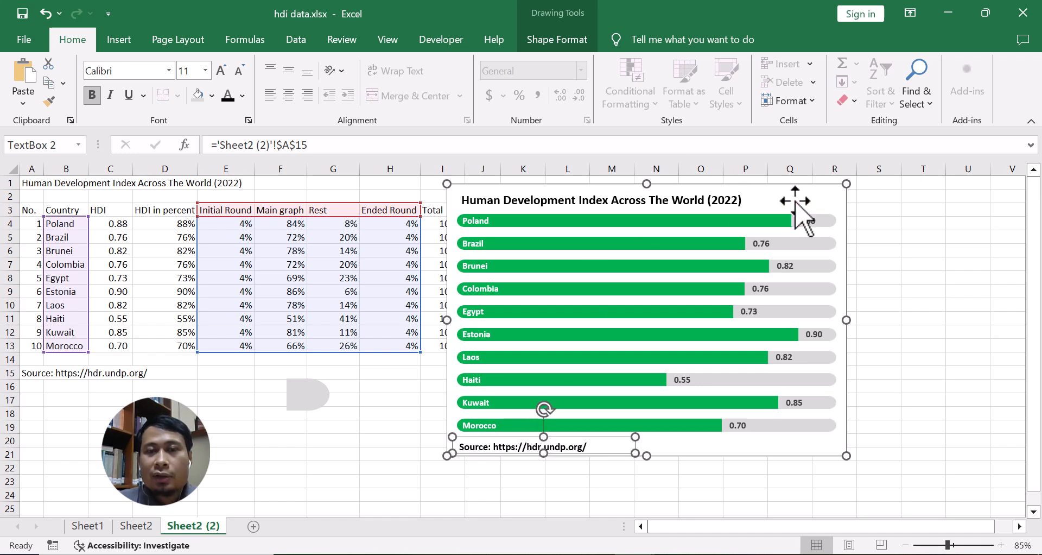
# Set the font colour of the in-bar country name labels to white.
pyautogui.click(706, 200)
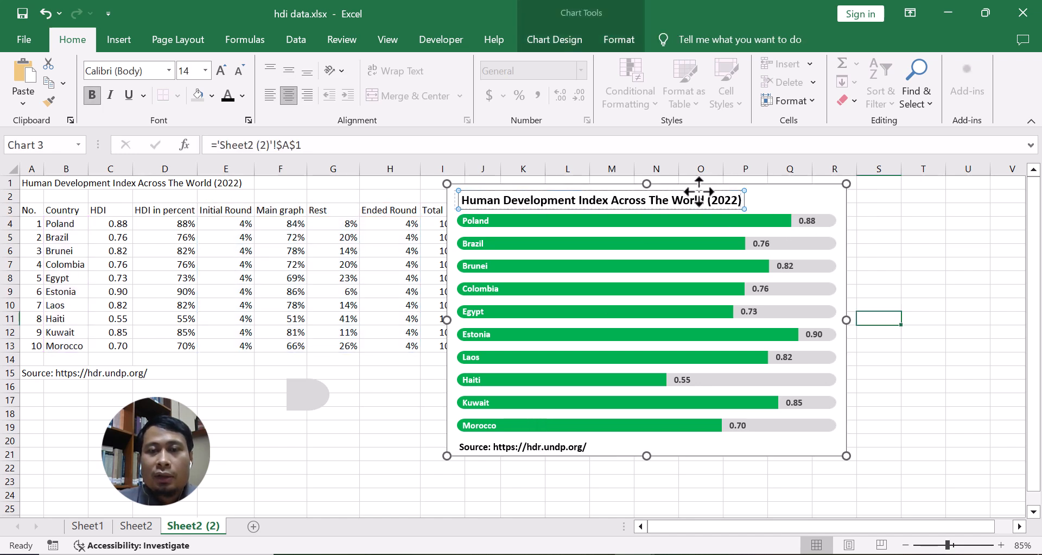
pyautogui.click(471, 220)
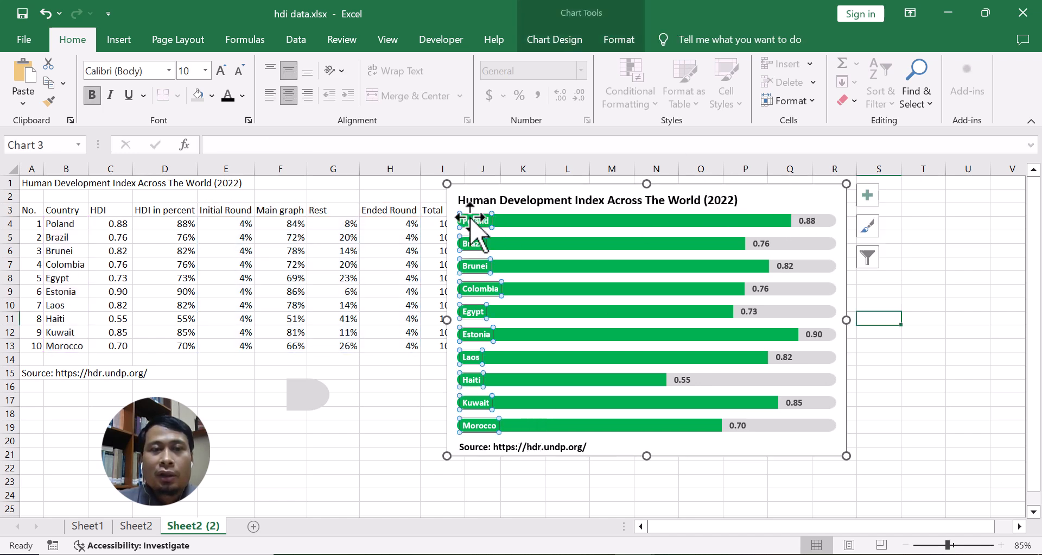
pyautogui.click(243, 96)
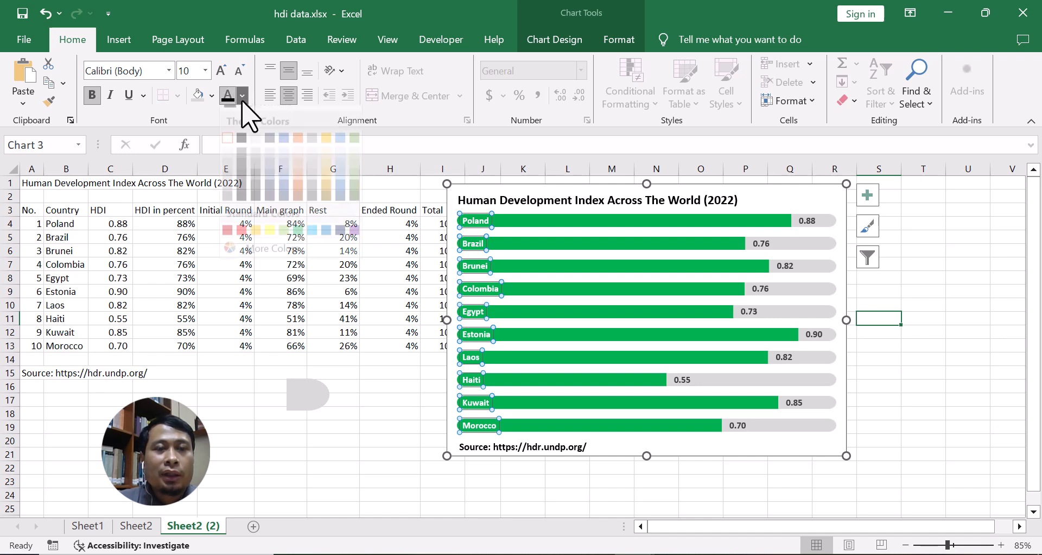
pyautogui.click(228, 153)
# Set the font colour of the HDI value labels to Automatic.
pyautogui.click(813, 222)
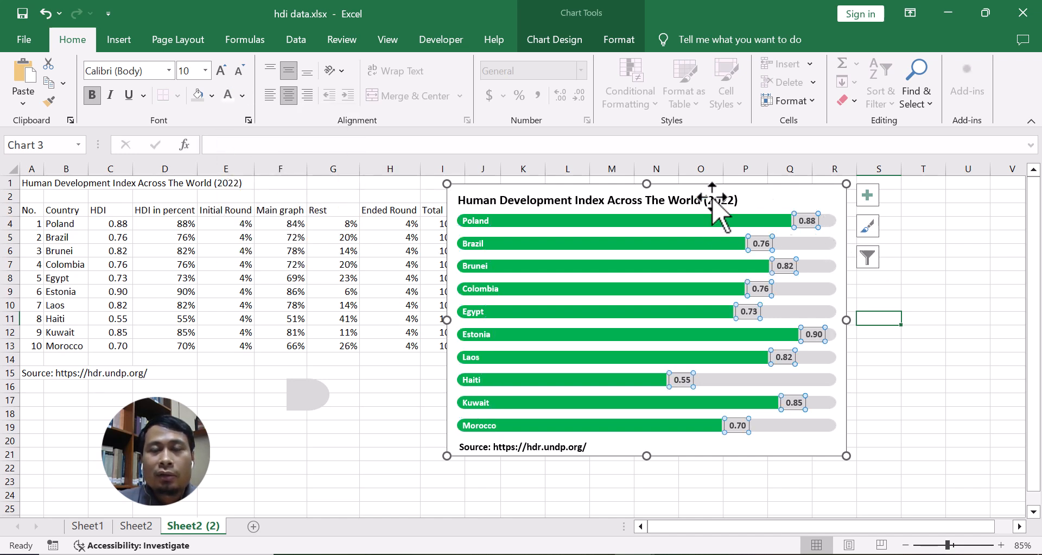
pyautogui.click(243, 96)
pyautogui.click(234, 117)
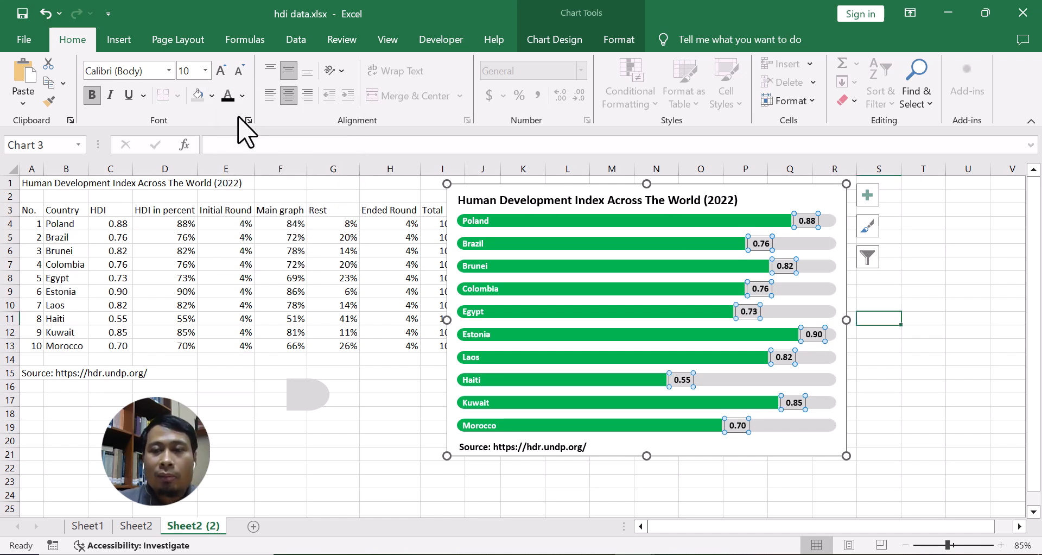
pyautogui.click(899, 395)
# Remove the chart area's border by setting it to No line.
pyautogui.click(746, 191)
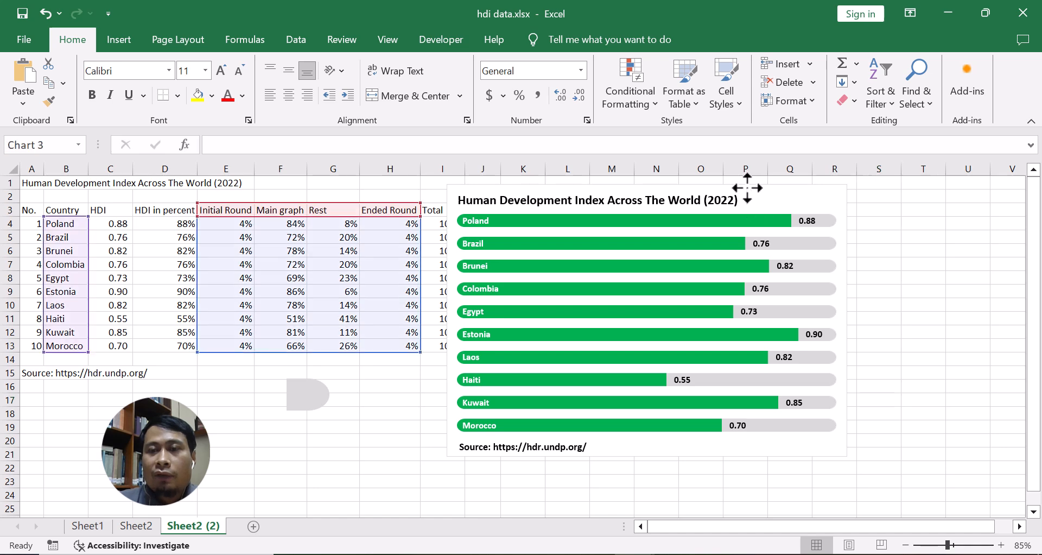
pyautogui.rightClick(747, 188)
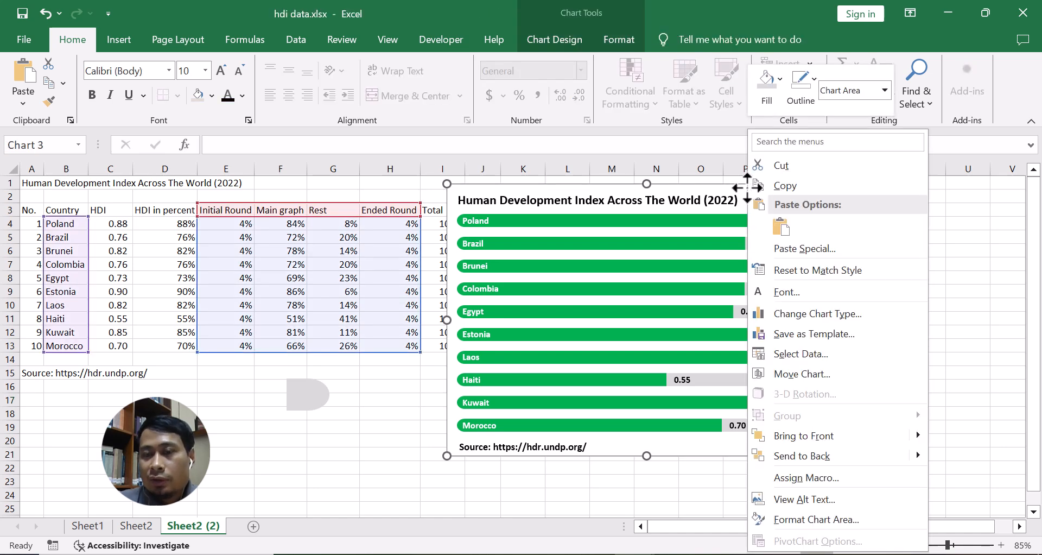
pyautogui.click(683, 185)
pyautogui.rightClick(683, 184)
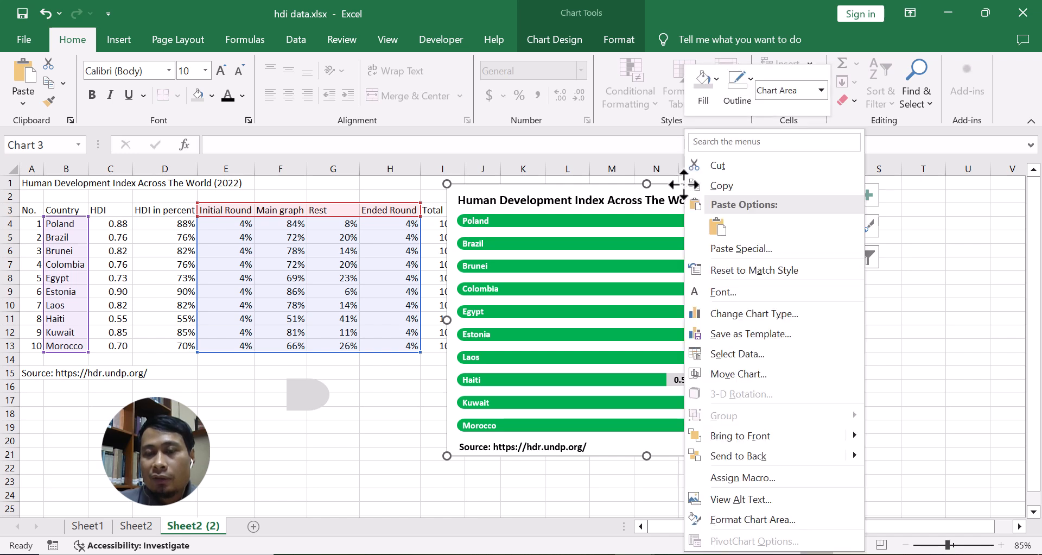
pyautogui.click(799, 513)
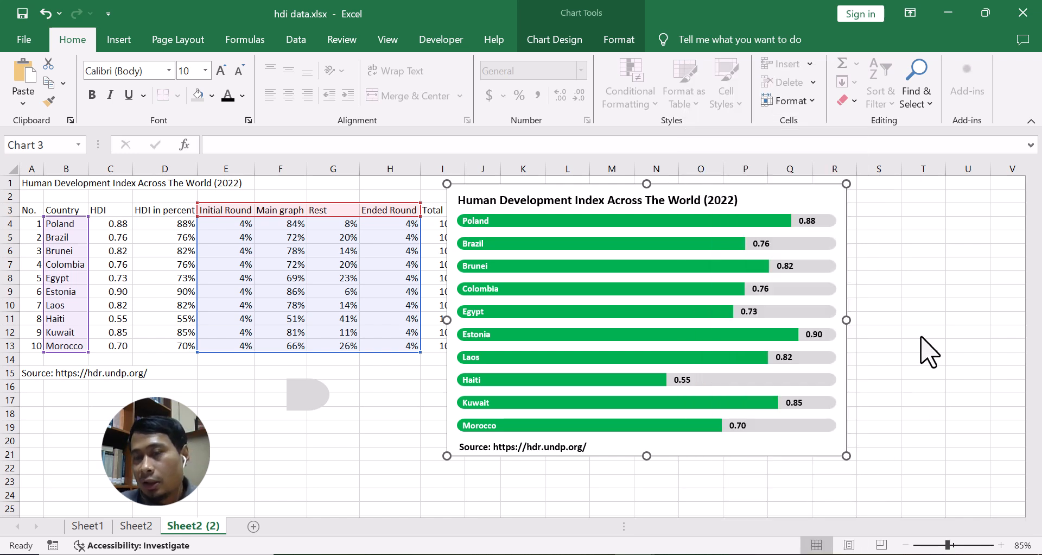
pyautogui.scroll(-3, 923, 359)
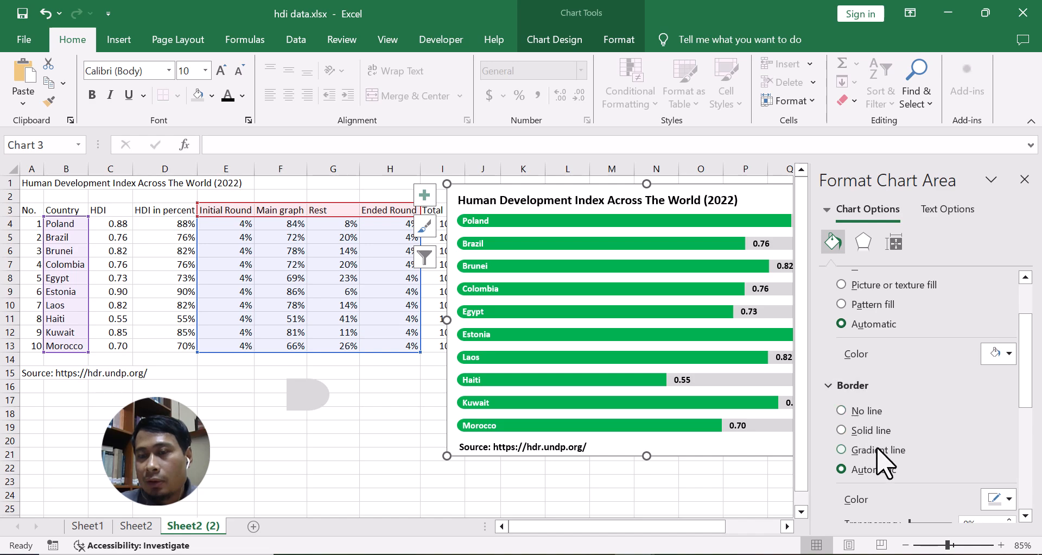
pyautogui.click(855, 413)
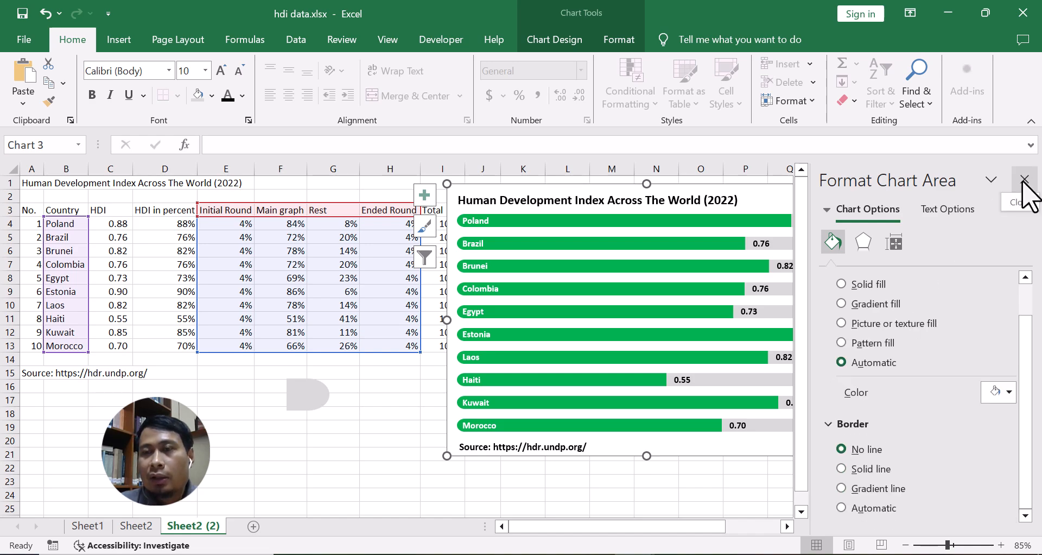
pyautogui.click(1025, 179)
pyautogui.click(921, 319)
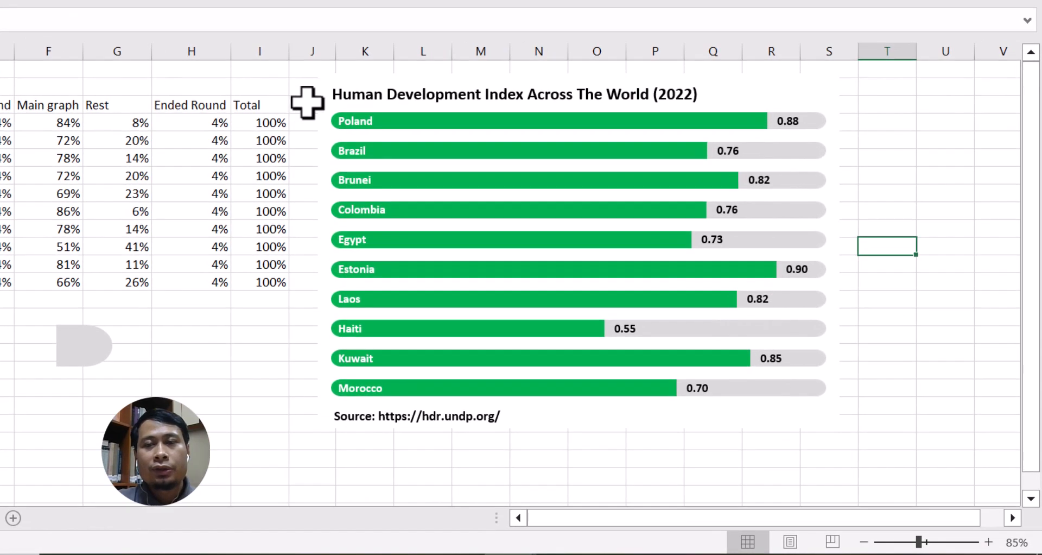